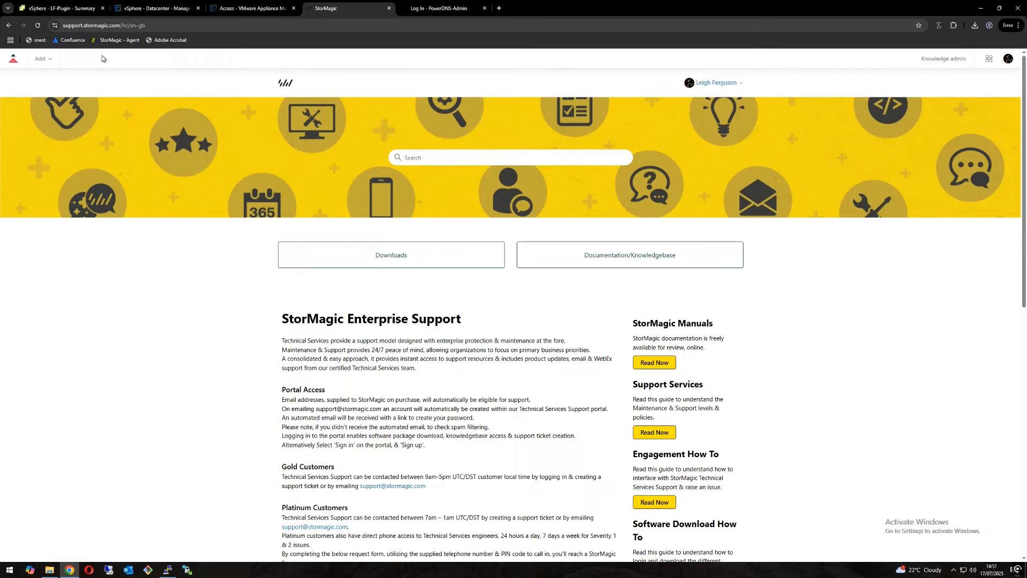
Step: Find the SvSAN downloads on the StorMagic support portal and open the SvSAN 6.3 Update 1 - vCSA Plugin VM OVA article
{"action": "left_click", "coordinate": [67, 27]}
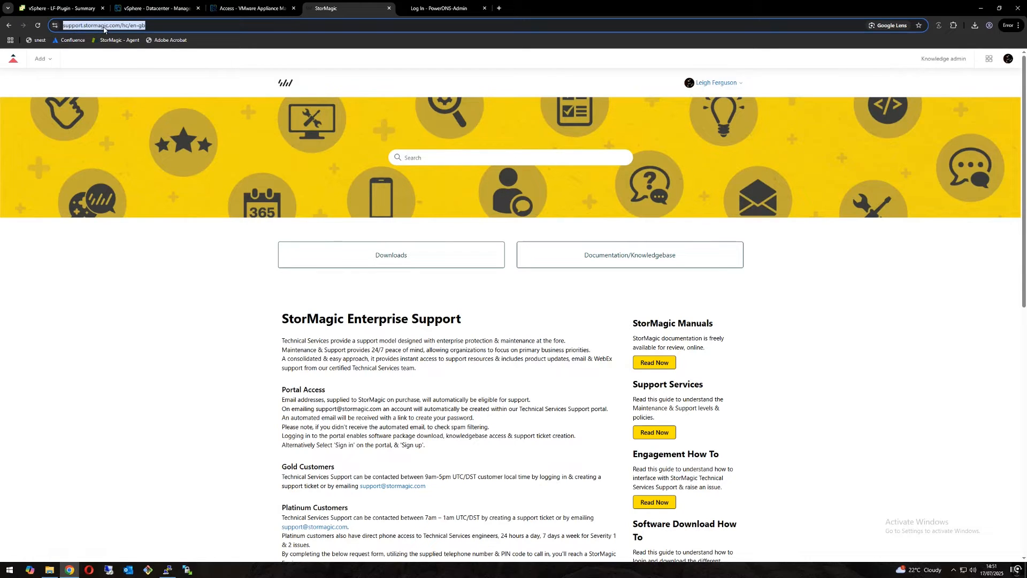
{"action": "left_click", "coordinate": [229, 78]}
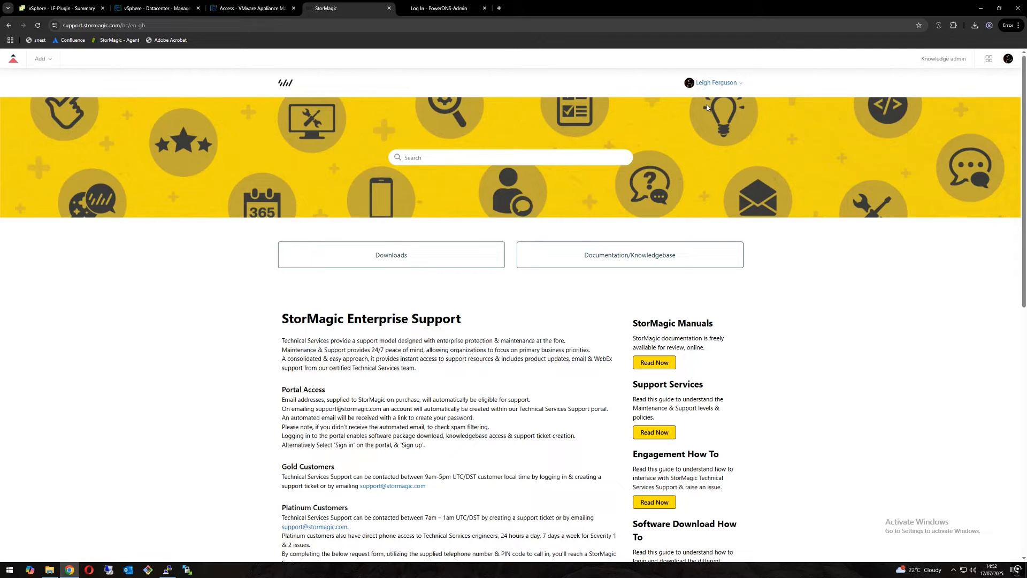
{"action": "left_click", "coordinate": [434, 260]}
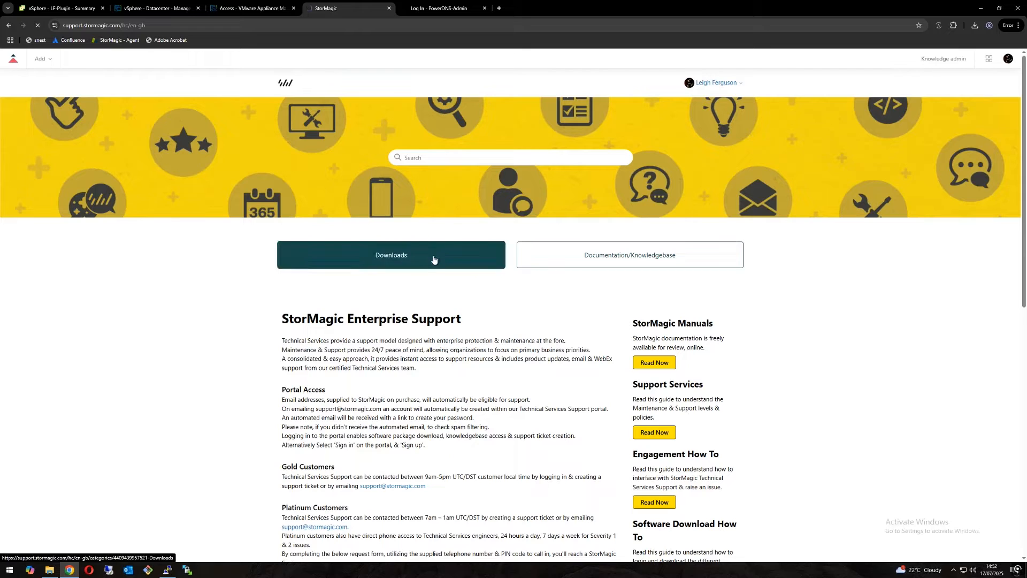
{"action": "left_click", "coordinate": [381, 247]}
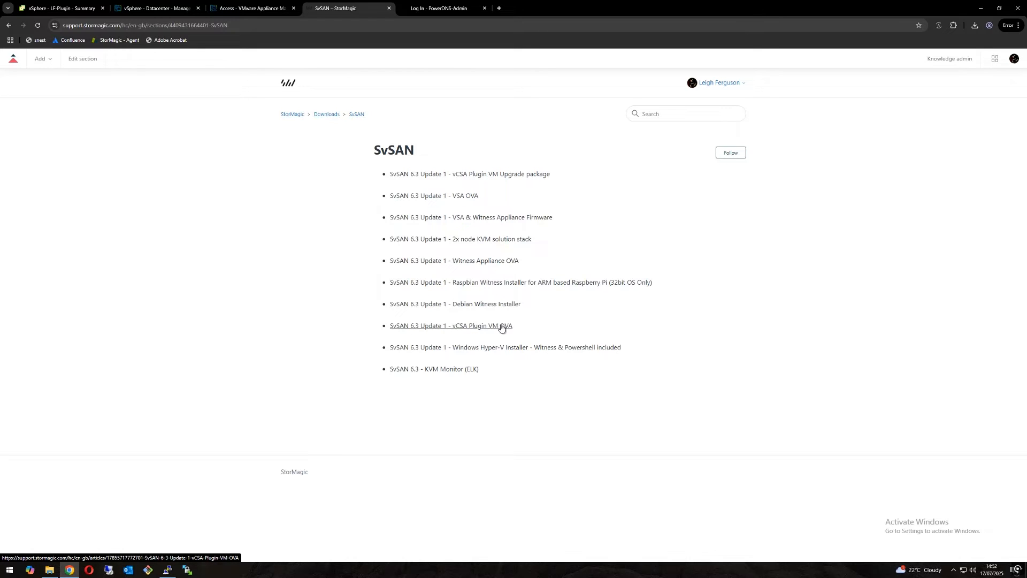
{"action": "left_click", "coordinate": [503, 327]}
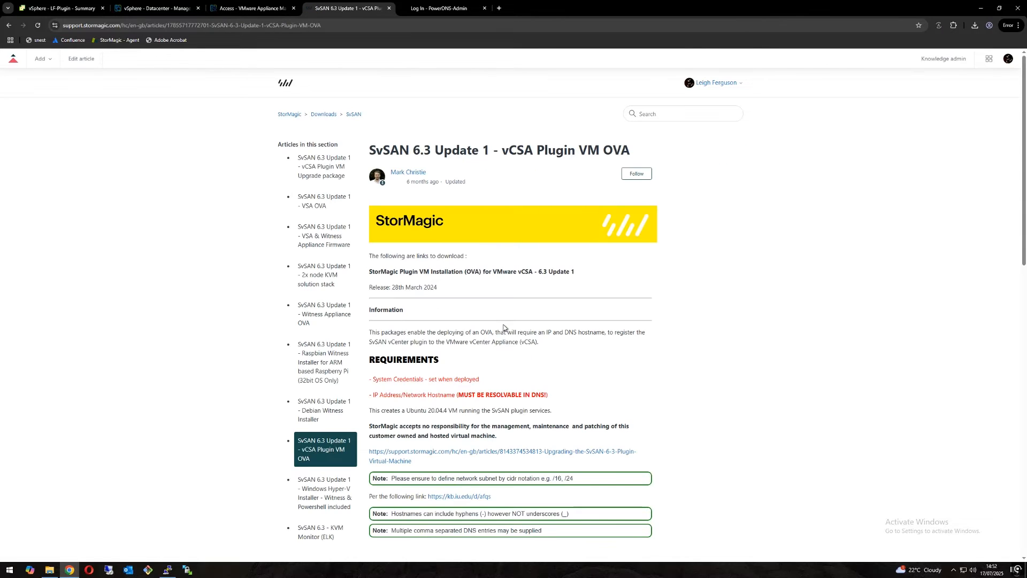
Step: Accept the license agreement, download the SvSAN Plugin OVA Deployment Package for VMware vCenter Server Appliance, and check the Downloads folder
{"action": "scroll", "coordinate": [385, 304], "scroll_direction": "down", "scroll_amount": 3}
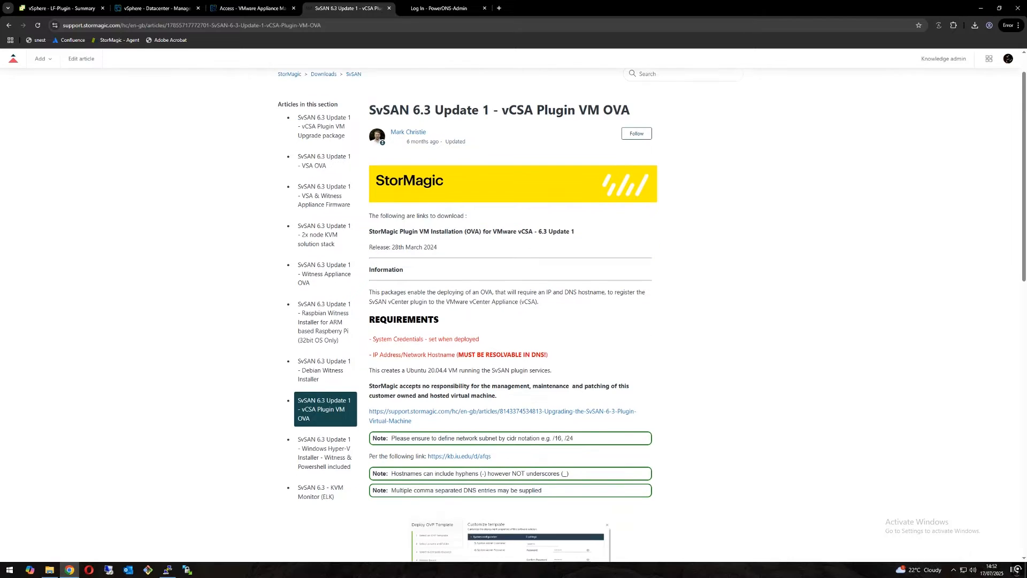
{"action": "scroll", "coordinate": [403, 306], "scroll_direction": "down", "scroll_amount": 5}
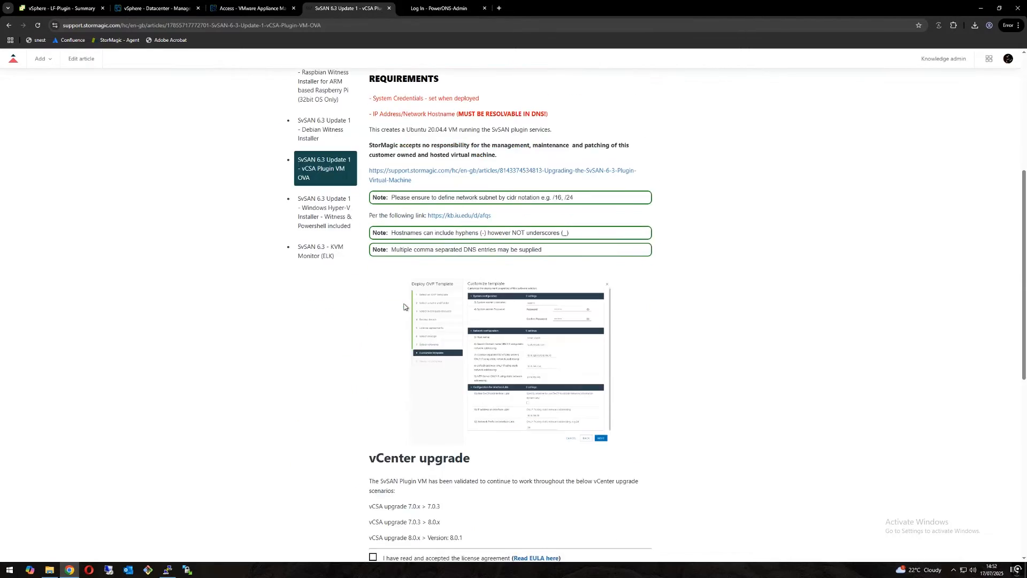
{"action": "left_click", "coordinate": [373, 436]}
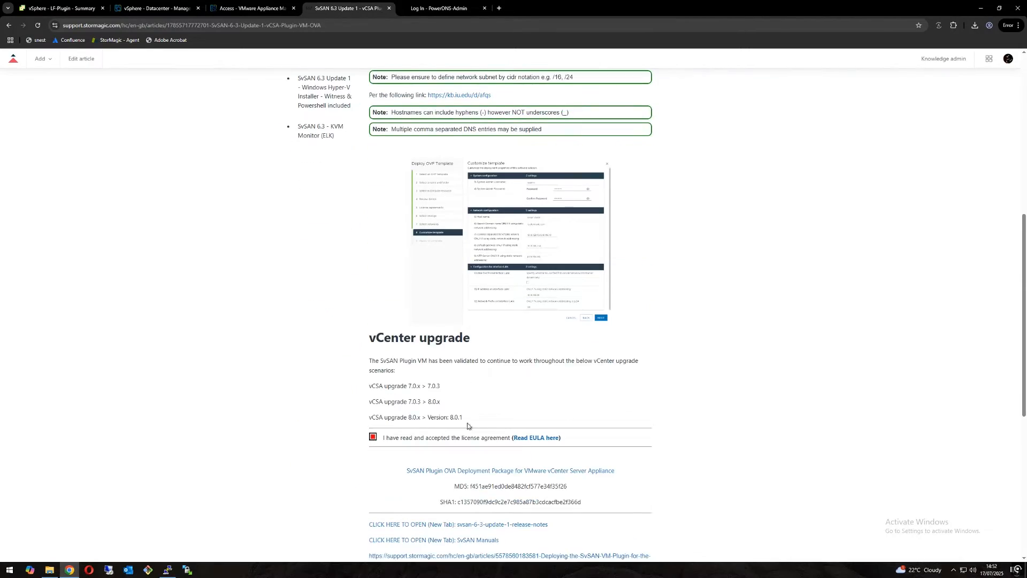
{"action": "scroll", "coordinate": [473, 425], "scroll_direction": "down", "scroll_amount": 1}
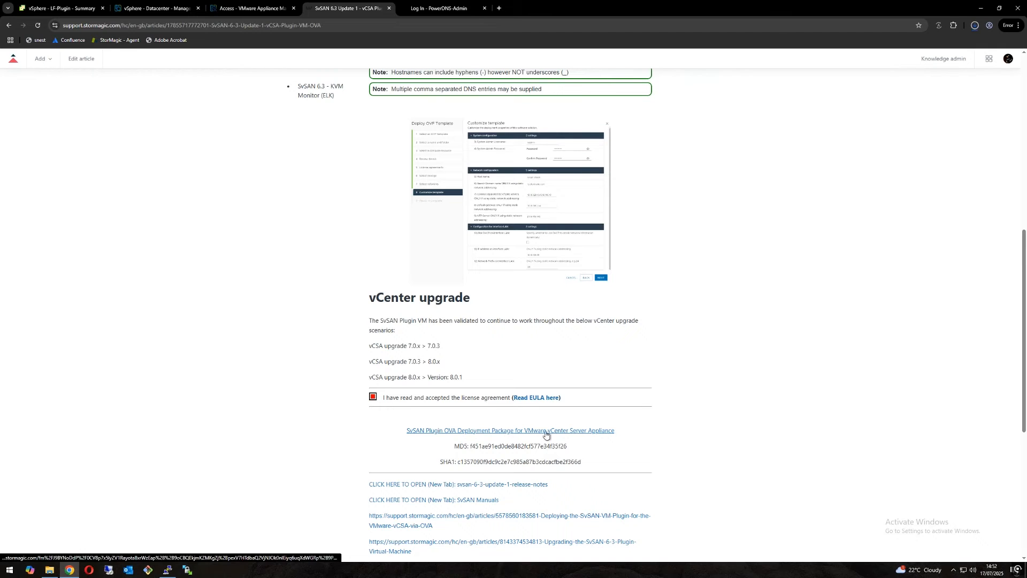
{"action": "left_click", "coordinate": [509, 430]}
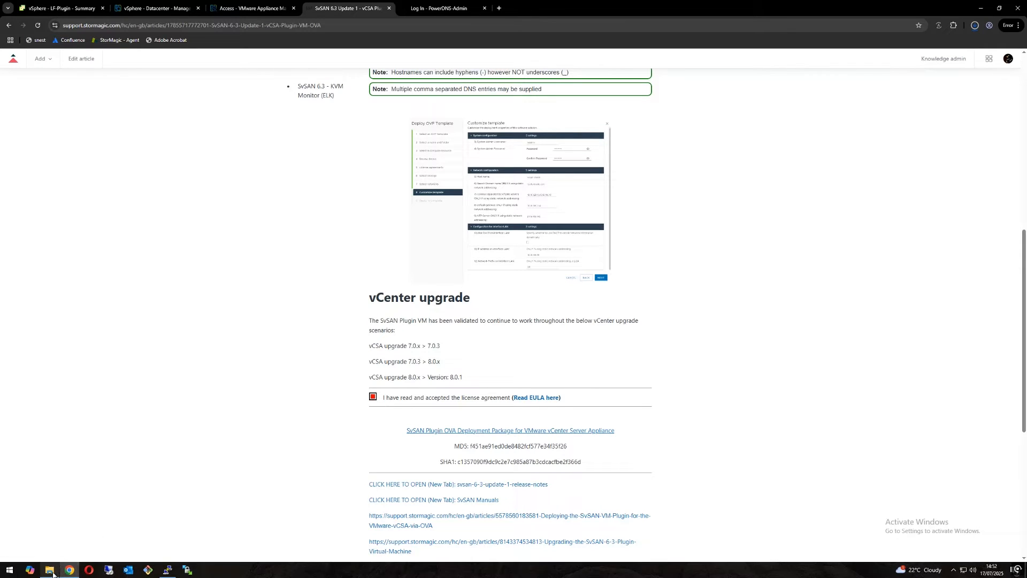
{"action": "left_click", "coordinate": [49, 570]}
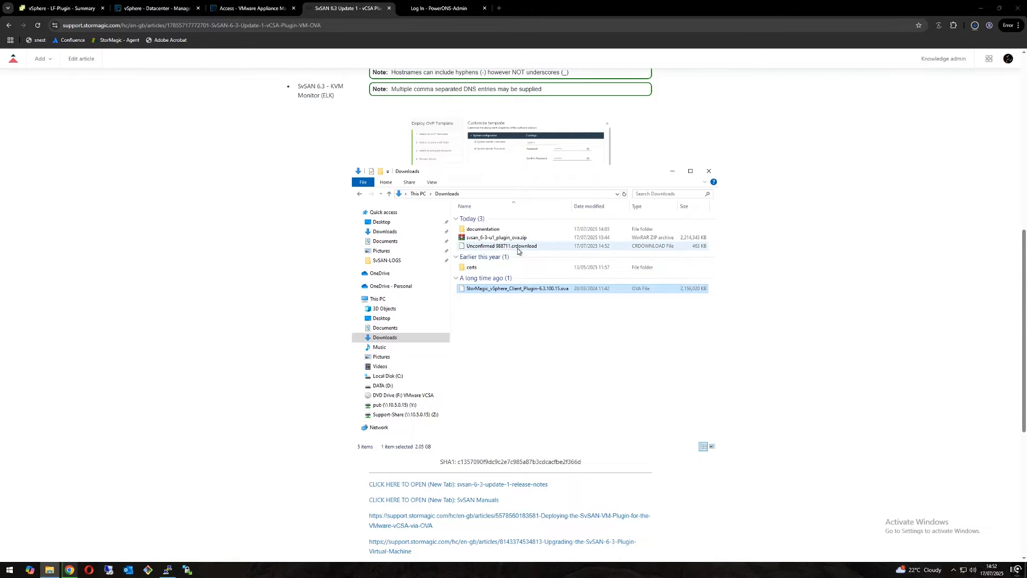
{"action": "left_click", "coordinate": [672, 172]}
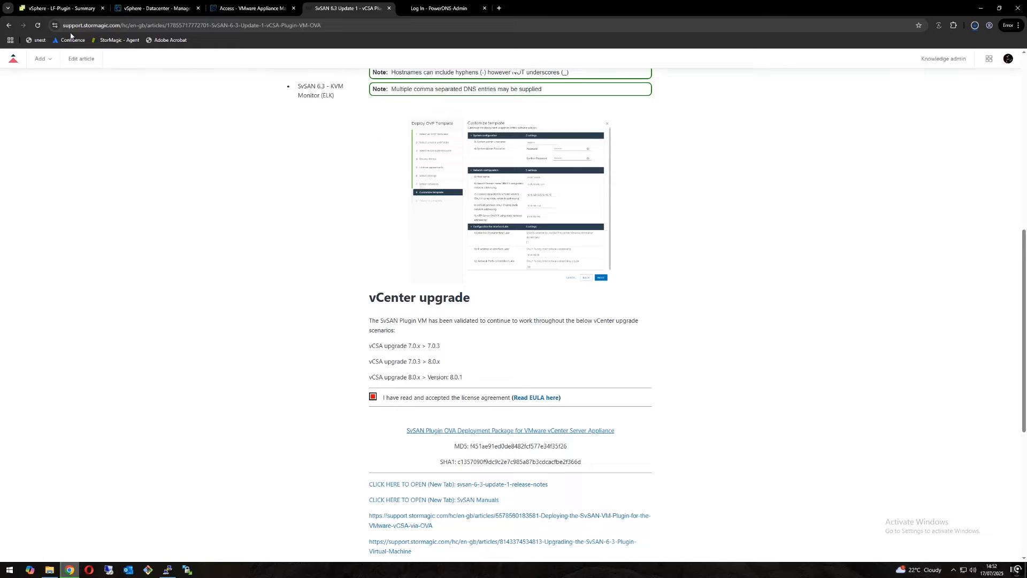
Step: Switch to the vSphere Client and deploy an OVF template on TS-Cluster from the local file StorMagic_vSphere_Client_Plugin-6.3.100.15.ova
{"action": "left_click", "coordinate": [51, 7]}
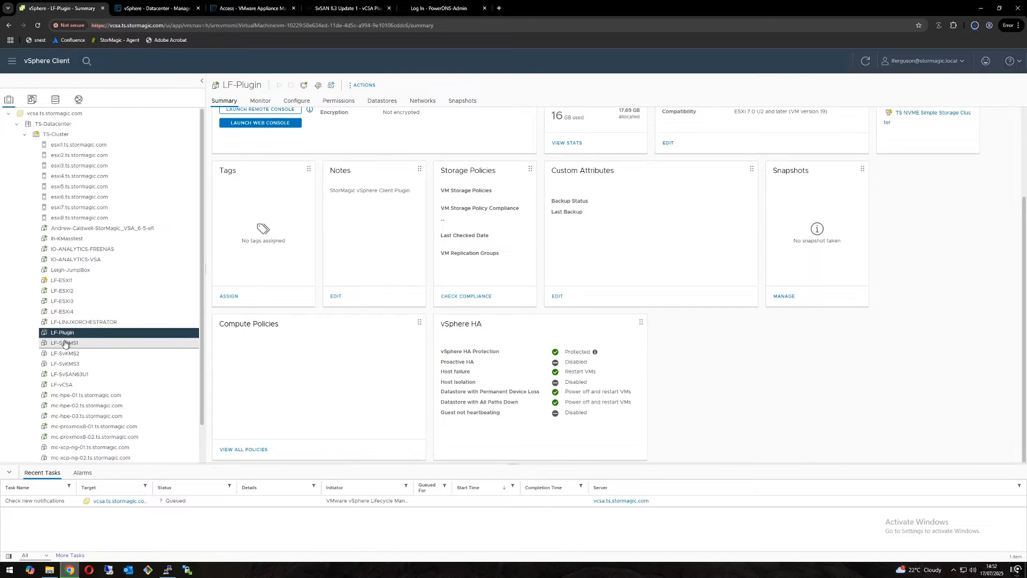
{"action": "left_click", "coordinate": [87, 385]}
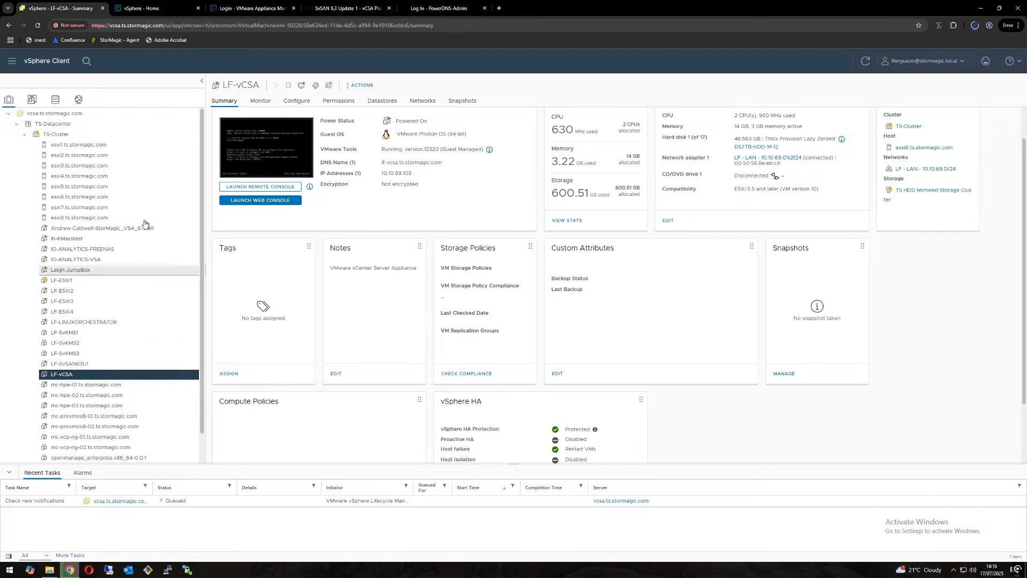
{"action": "right_click", "coordinate": [62, 134]}
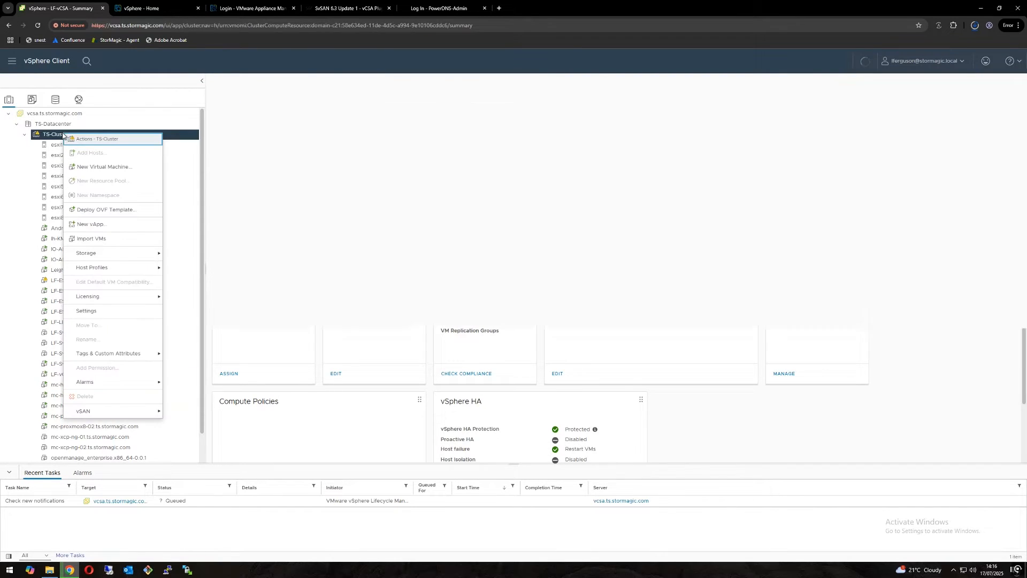
{"action": "left_click", "coordinate": [91, 212]}
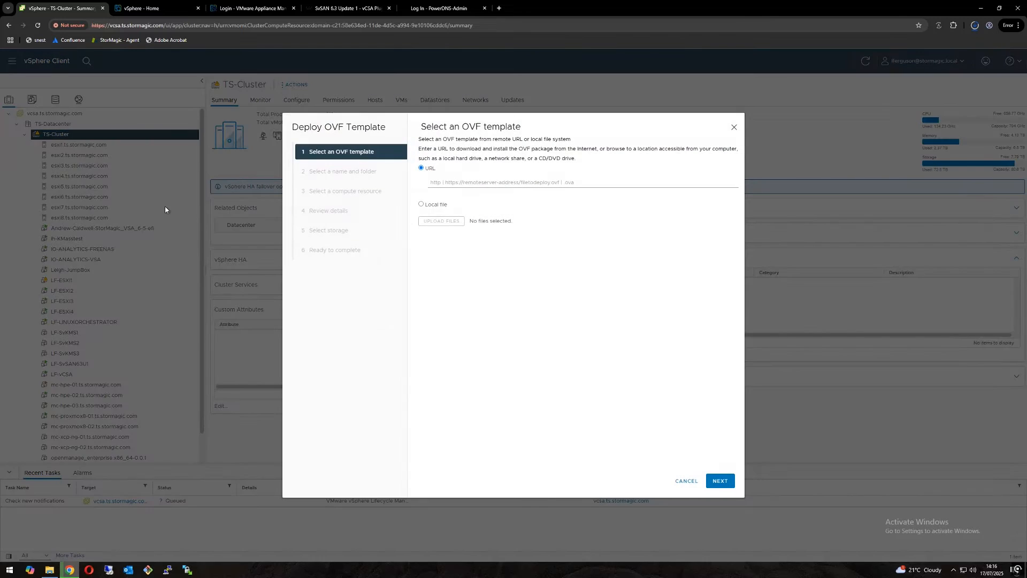
{"action": "left_click", "coordinate": [430, 233]}
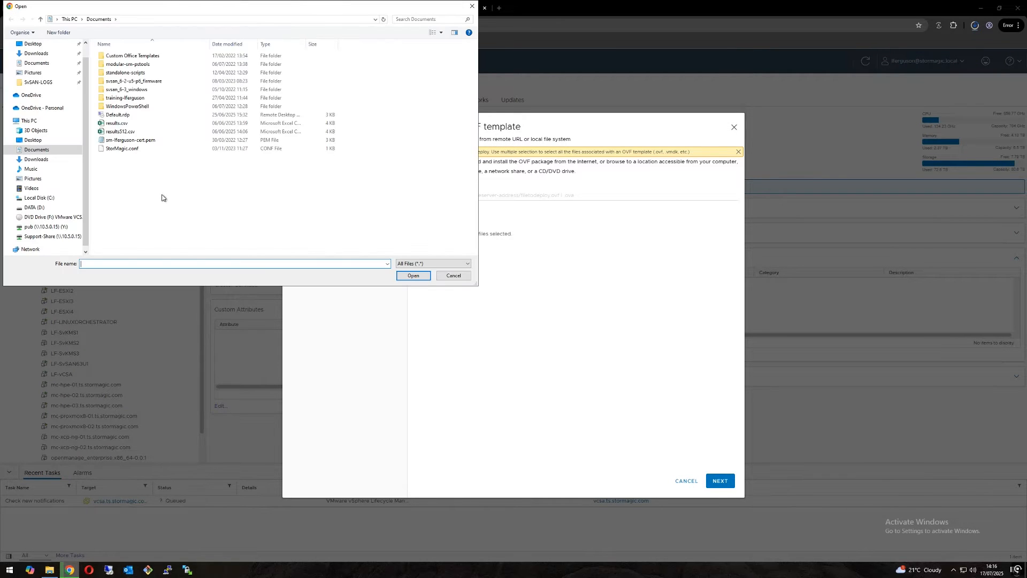
{"action": "left_click", "coordinate": [37, 159]}
{"action": "double_click", "coordinate": [150, 131]}
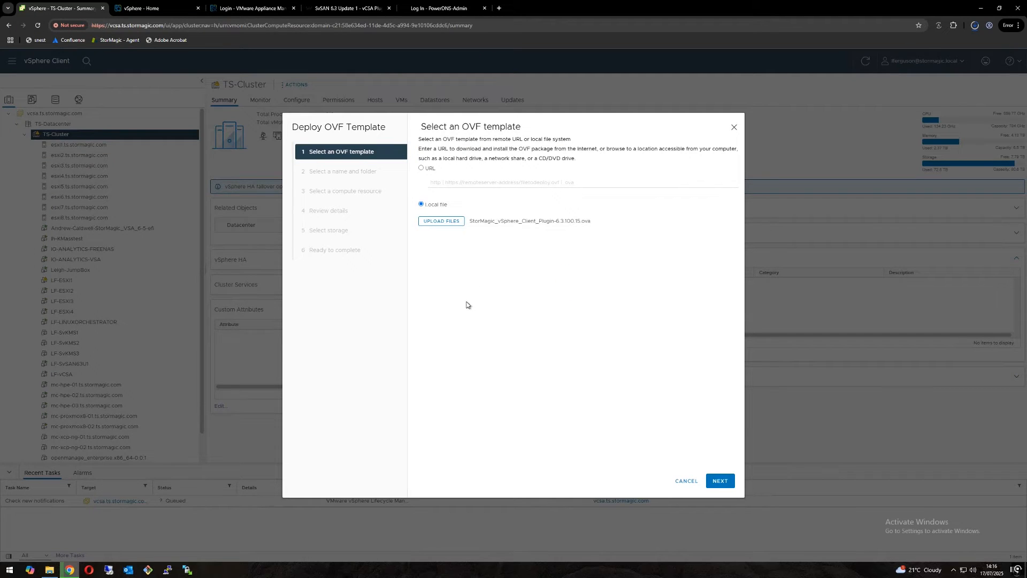
{"action": "left_click", "coordinate": [719, 481]}
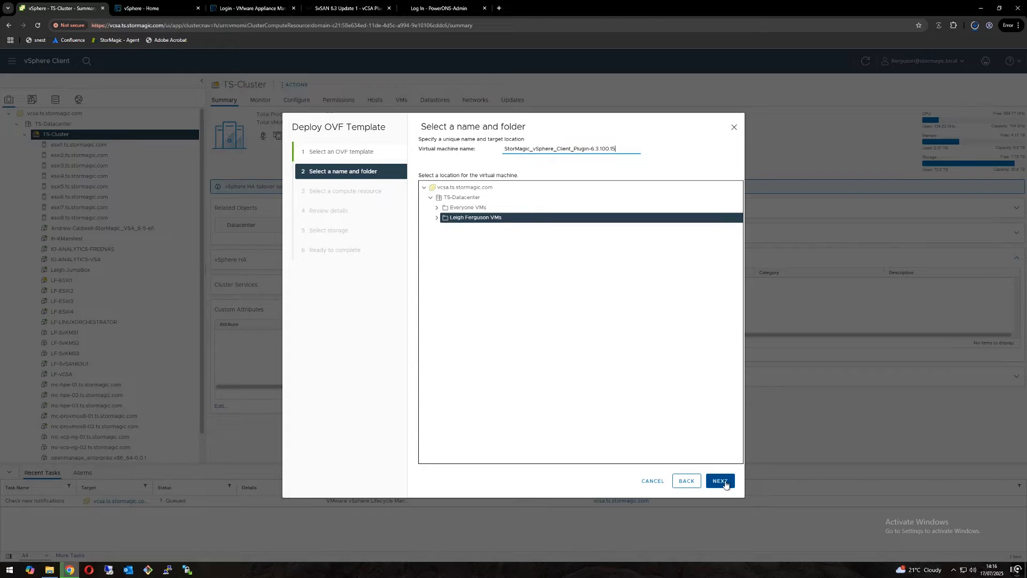
Step: Name the virtual machine LF-Plugin and use TS-Cluster as its compute resource
{"action": "left_click_drag", "start_coordinate": [616, 149], "coordinate": [496, 151]}
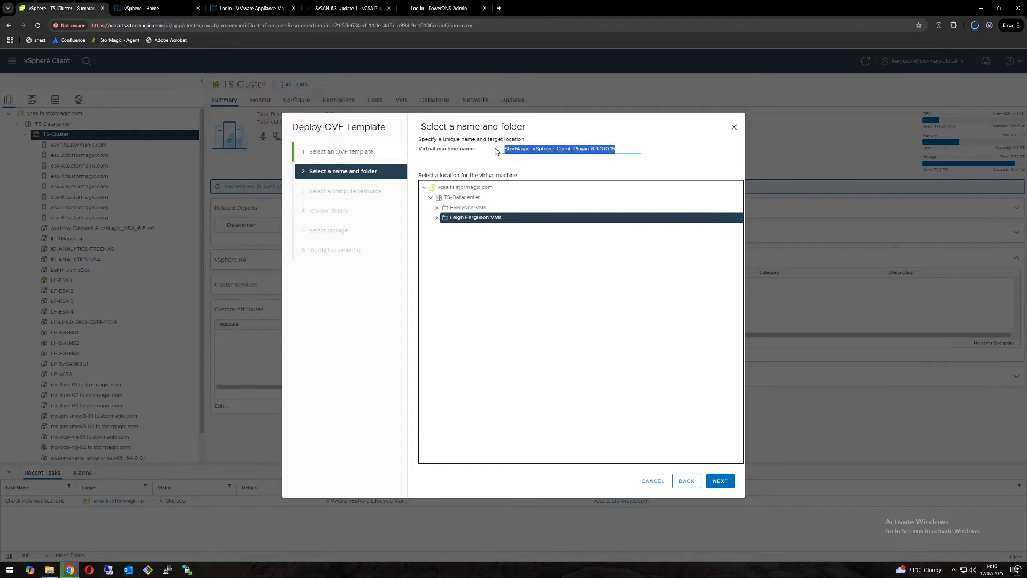
{"action": "key", "text": "BackSpace"}
{"action": "type", "text": "LF-Plugin"}
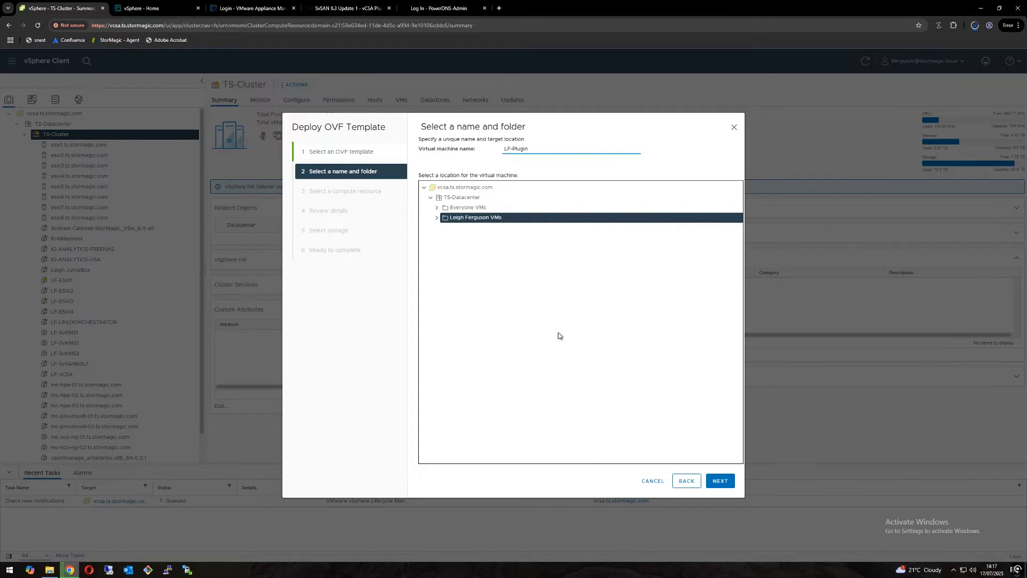
{"action": "left_click", "coordinate": [723, 482]}
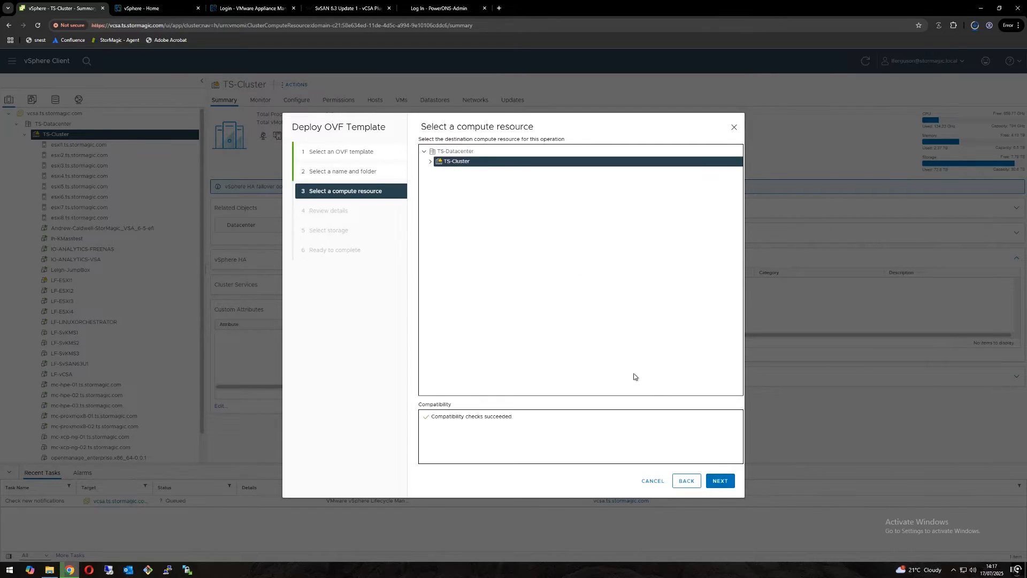
{"action": "left_click", "coordinate": [430, 162]}
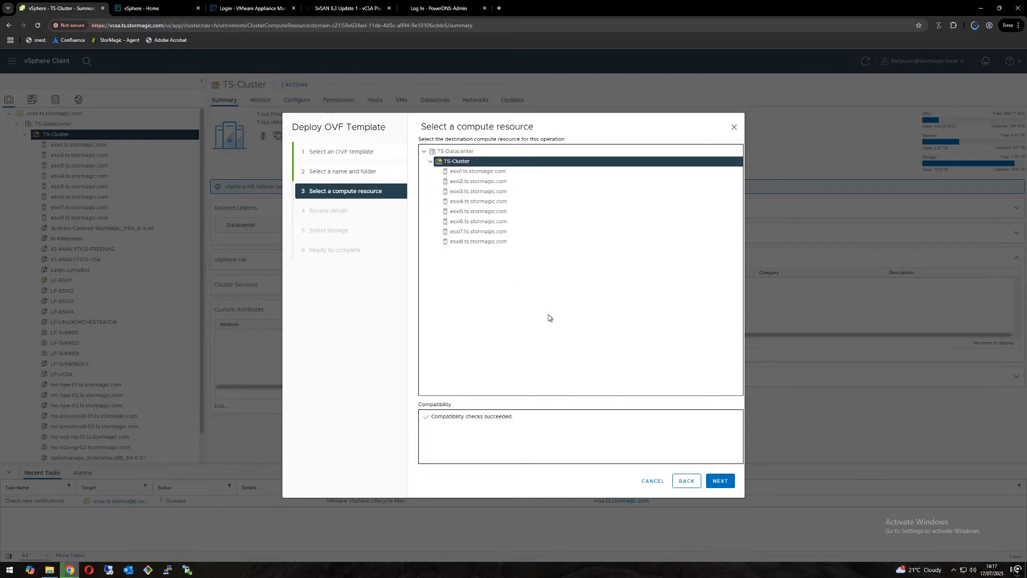
{"action": "left_click", "coordinate": [720, 482]}
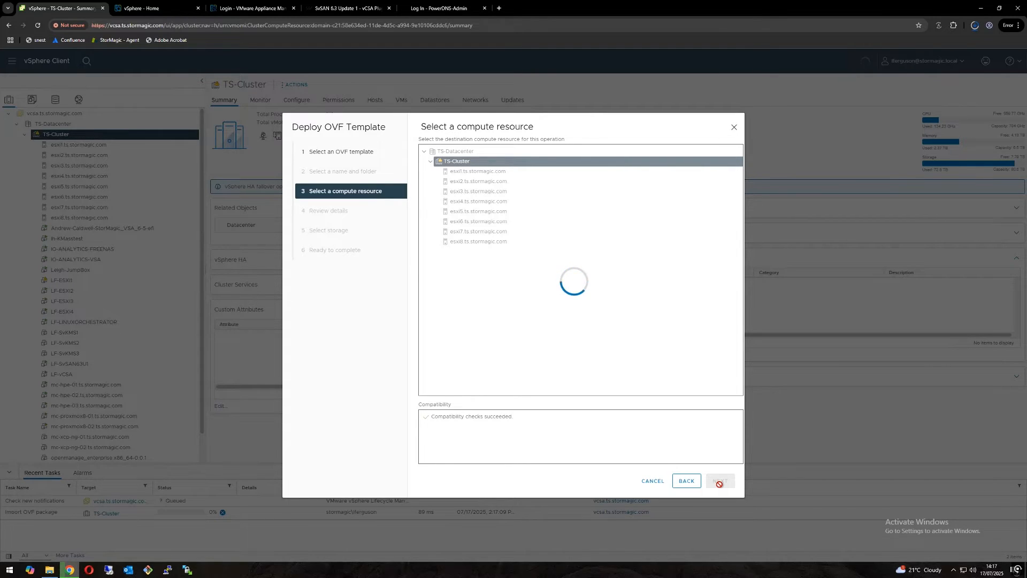
{"action": "left_click", "coordinate": [719, 480]}
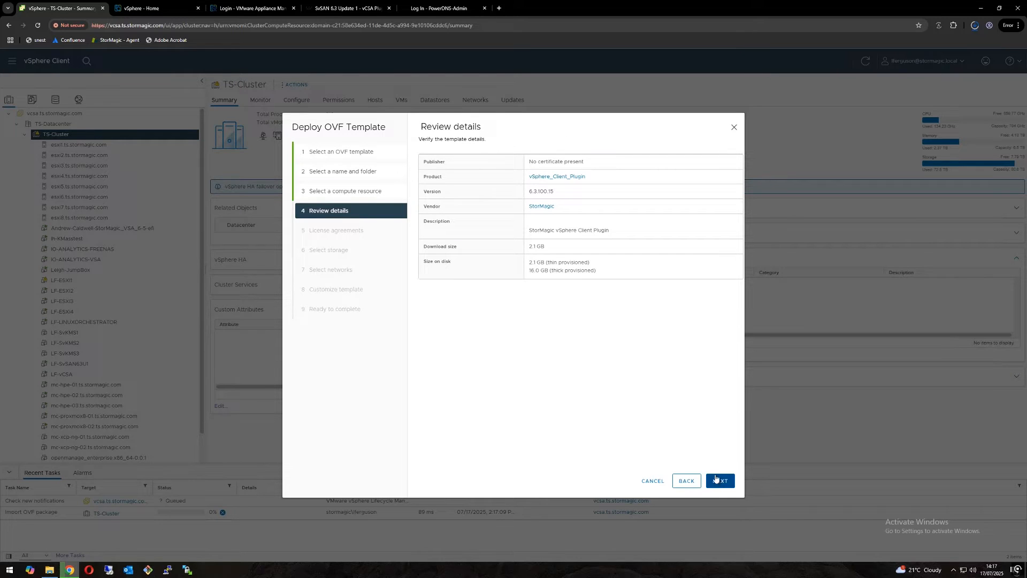
Step: Continue past the template details and accept all license agreements for the plugin deployment
{"action": "left_click", "coordinate": [719, 480]}
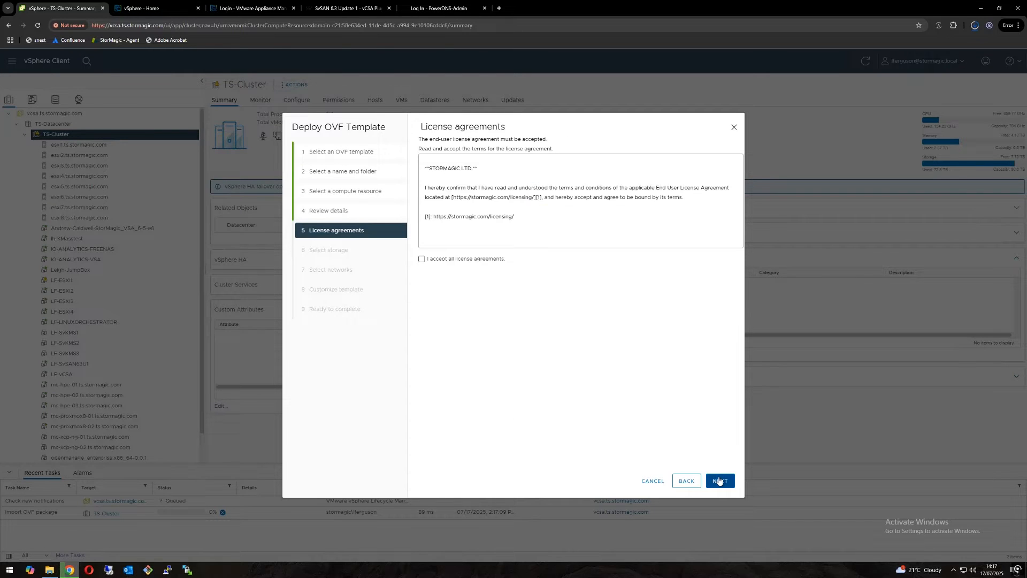
{"action": "left_click", "coordinate": [434, 260]}
{"action": "left_click", "coordinate": [718, 481]}
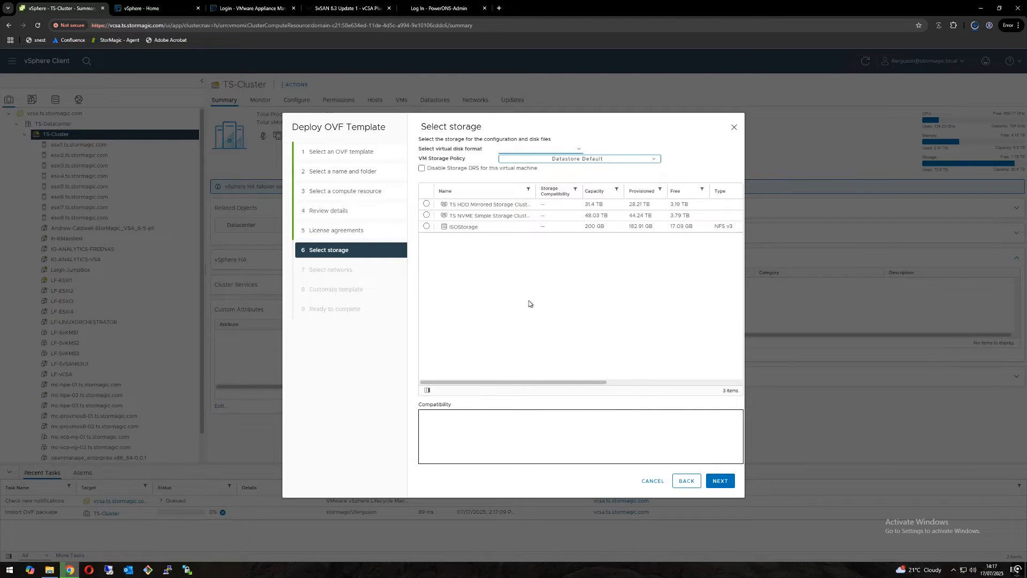
Step: Store the VM on the TS NVME Simple Storage Cluster and map its LAN network to LF - LAN - 10.10.69.0/24
{"action": "left_click", "coordinate": [427, 217]}
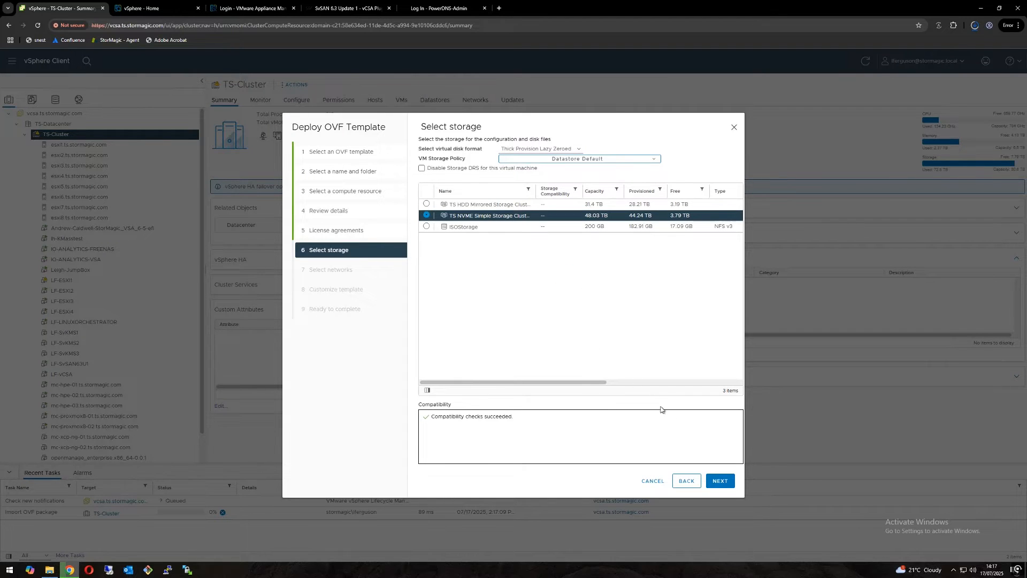
{"action": "left_click", "coordinate": [720, 481]}
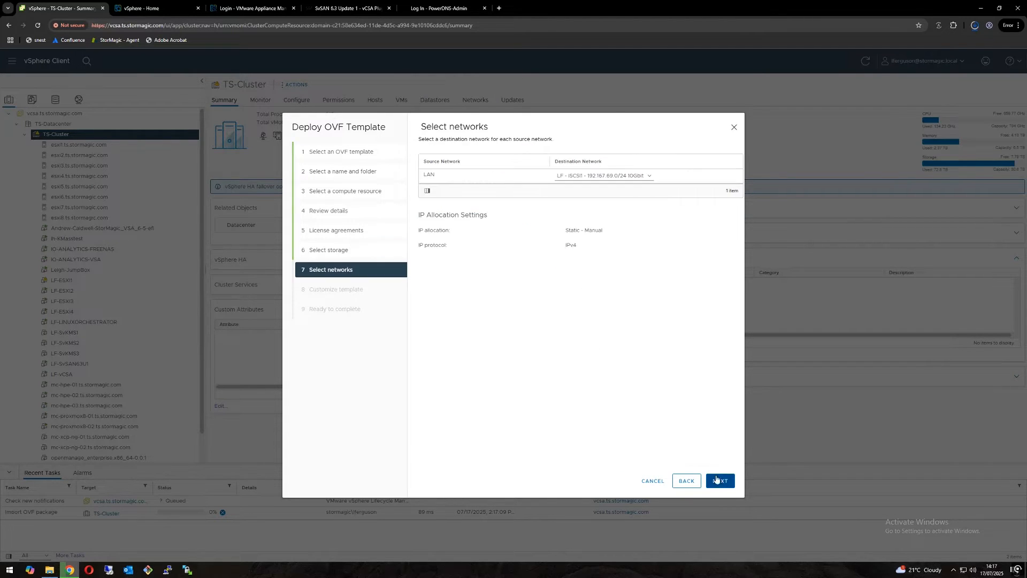
{"action": "left_click", "coordinate": [645, 176]}
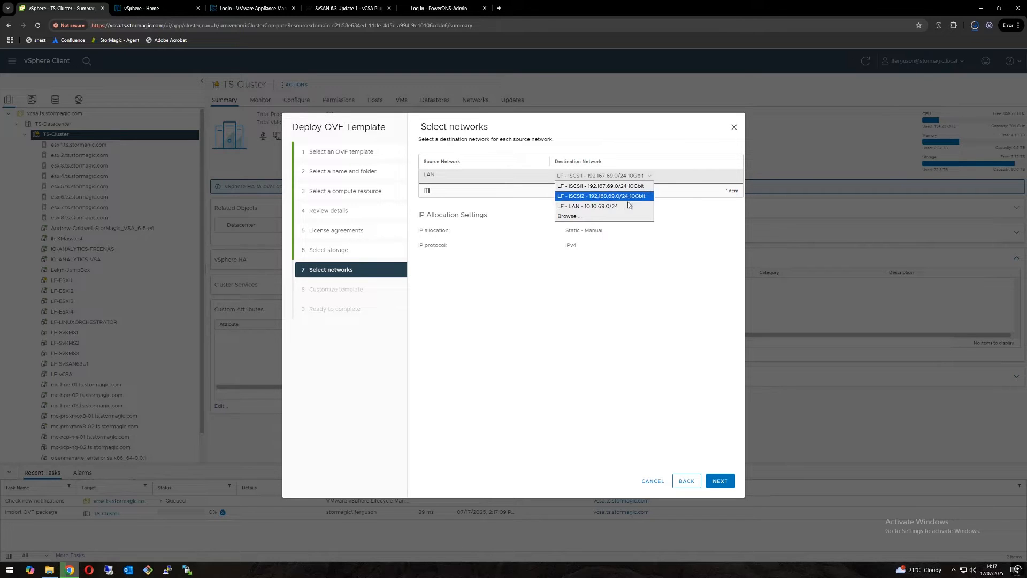
{"action": "left_click", "coordinate": [613, 205]}
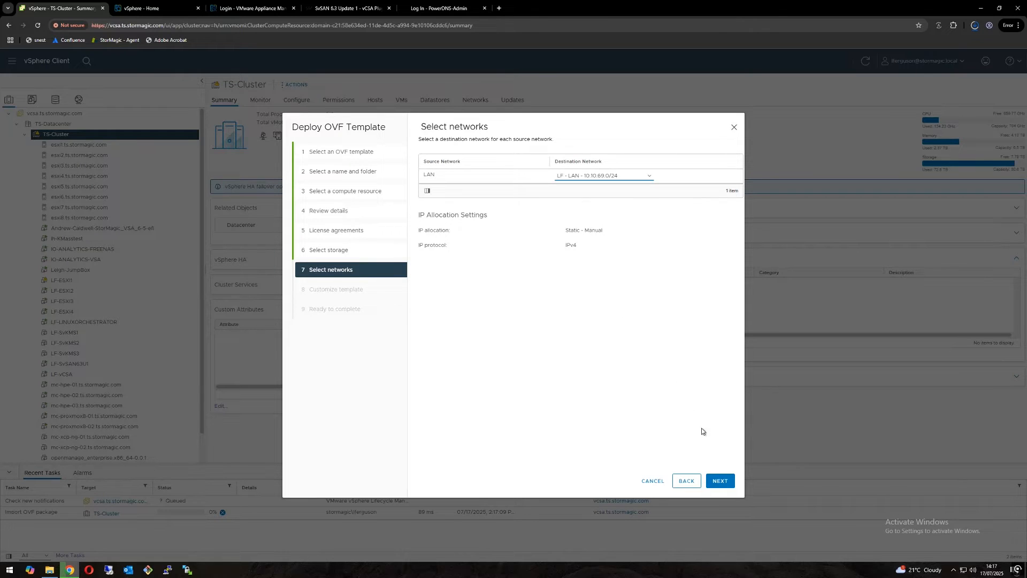
{"action": "left_click", "coordinate": [720, 481]}
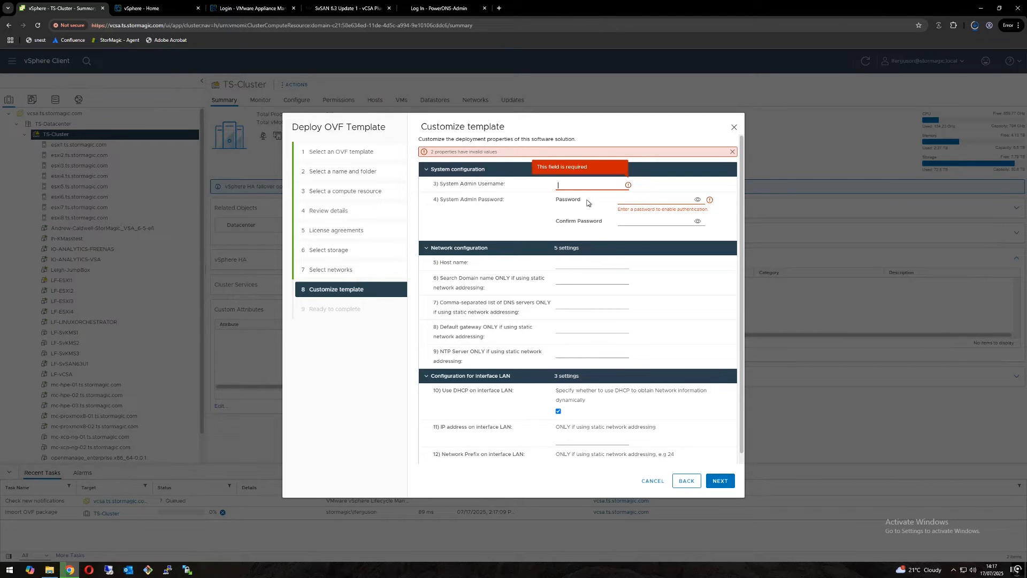
Step: Set the system admin username to administrator, then enter and confirm the system admin password for the plugin template
{"action": "type", "text": "administrator"}
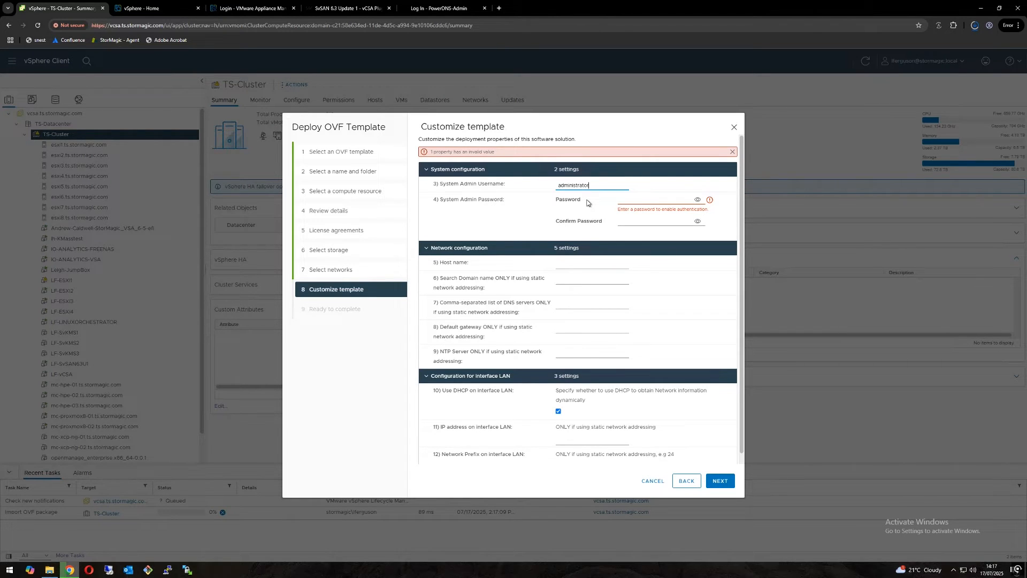
{"action": "key", "text": "Tab"}
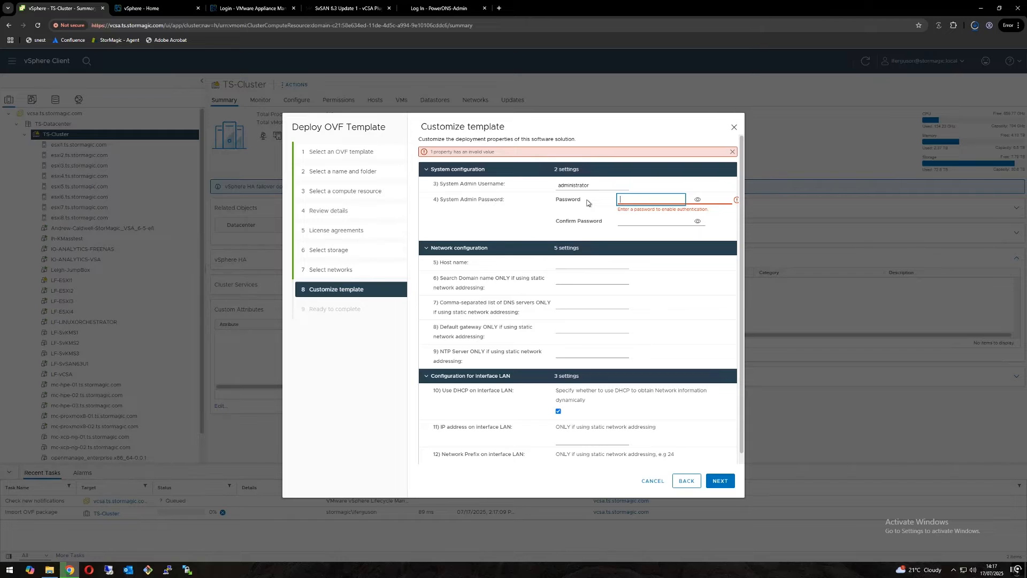
{"action": "type", "text": "••"}
{"action": "key", "text": "Tab"}
{"action": "key", "text": "Tab"}
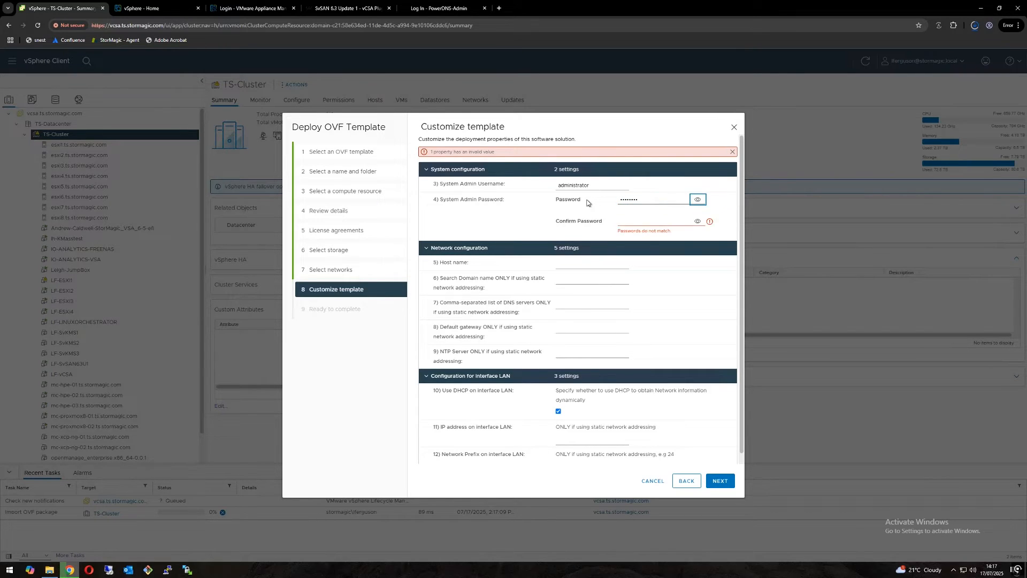
{"action": "type", "text": "•••••••"}
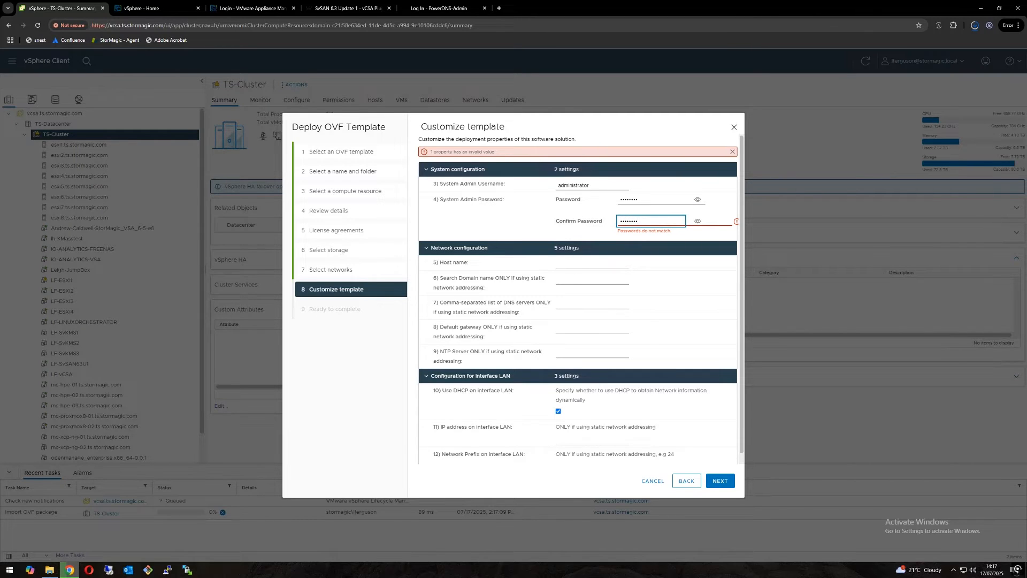
Step: Set the template's host name to lf-plugin and its search domain to ts.stormagic.com
{"action": "left_click", "coordinate": [592, 264]}
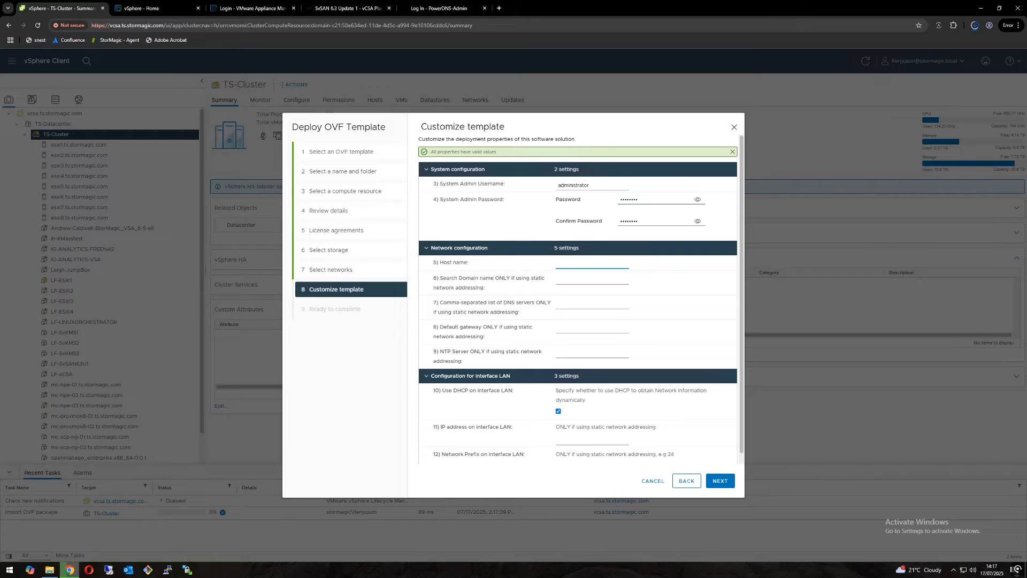
{"action": "type", "text": "lf-plugin"}
{"action": "key", "text": "Tab"}
{"action": "type", "text": "ts.stormagic.co"}
Step: Set the DNS server to 10.200.0.1 and the default gateway to 10.10.69.254, leaving the NTP server empty
{"action": "type", "text": "10.200"}
{"action": "type", "text": ".0.1"}
{"action": "type", "text": ".1"}
{"action": "type", "text": ".1"}
{"action": "key", "text": "Tab"}
{"action": "type", "text": "10.1"}
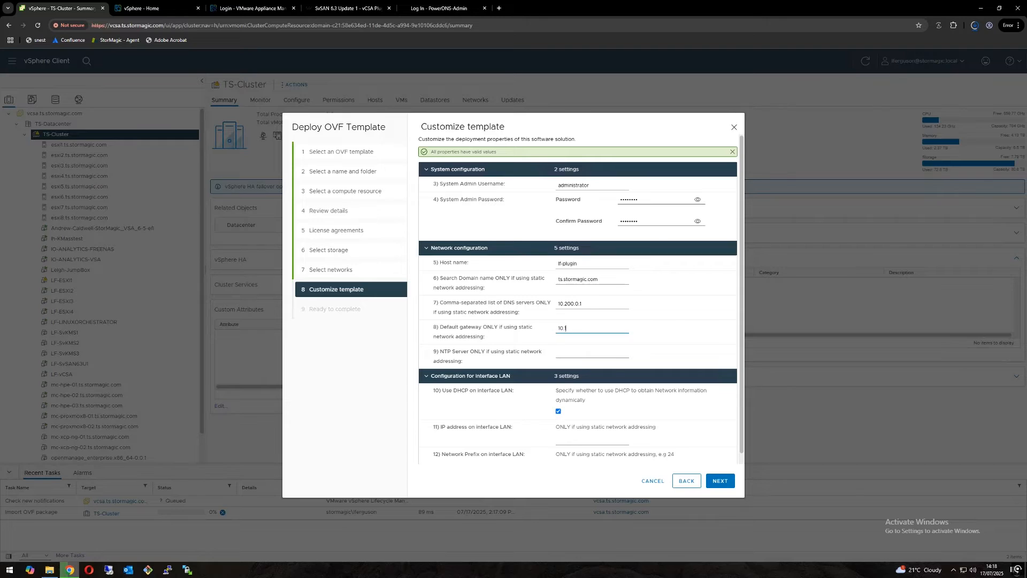
{"action": "type", "text": "0.69.254"}
{"action": "key", "text": "Tab"}
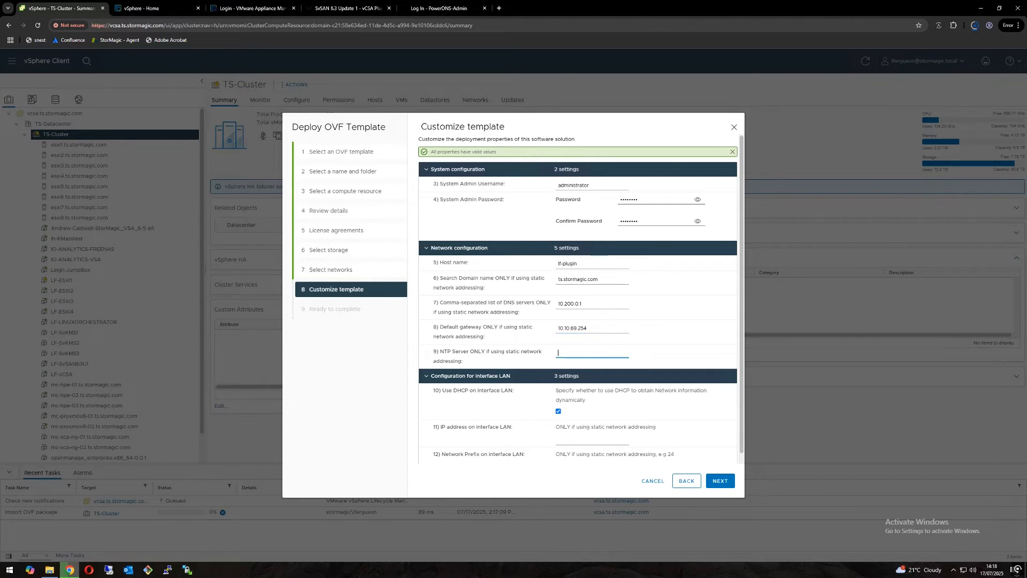
Step: Disable DHCP on the LAN interface and give it the static IP address 10.10.69.19
{"action": "left_click", "coordinate": [558, 411]}
{"action": "left_click", "coordinate": [571, 430]}
{"action": "type", "text": "10.10.69"}
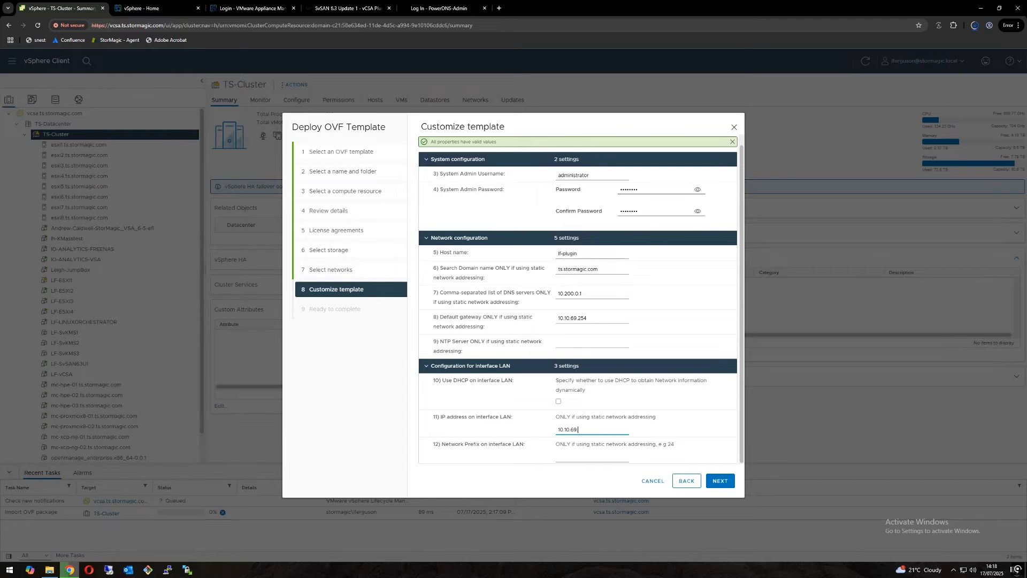
{"action": "type", "text": ".19"}
Step: Set the LAN interface's network prefix to 24 and finish the OVF deployment
{"action": "left_click_drag", "start_coordinate": [442, 445], "coordinate": [524, 450]}
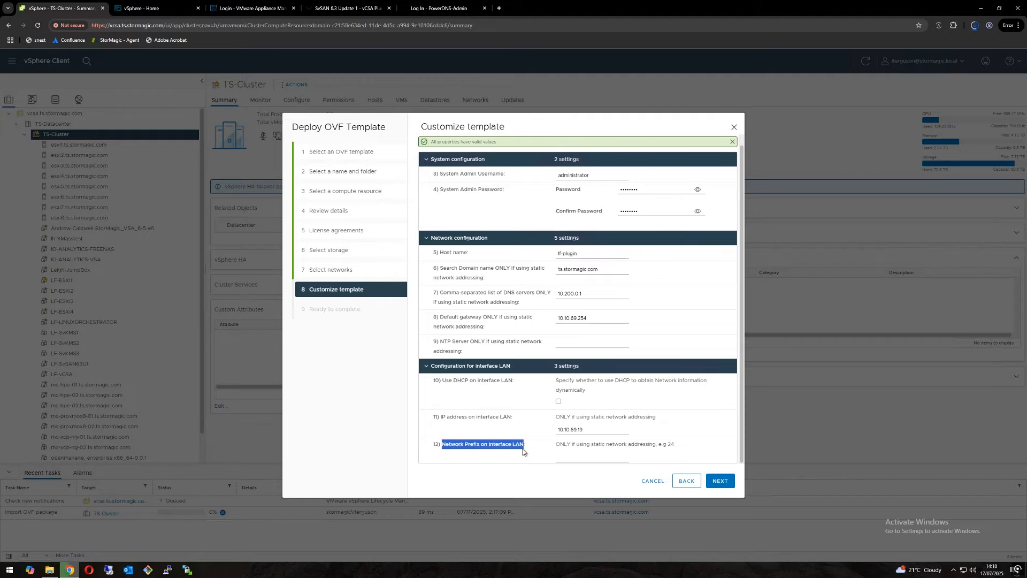
{"action": "left_click", "coordinate": [591, 456]}
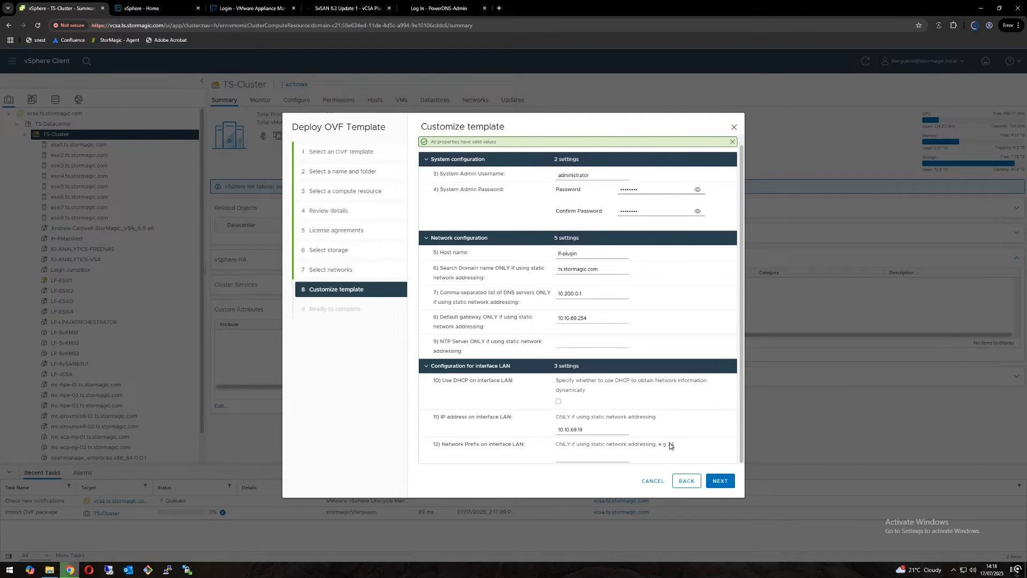
{"action": "left_click", "coordinate": [592, 457]}
{"action": "type", "text": "24"}
{"action": "left_click", "coordinate": [511, 453]}
{"action": "left_click", "coordinate": [721, 482]}
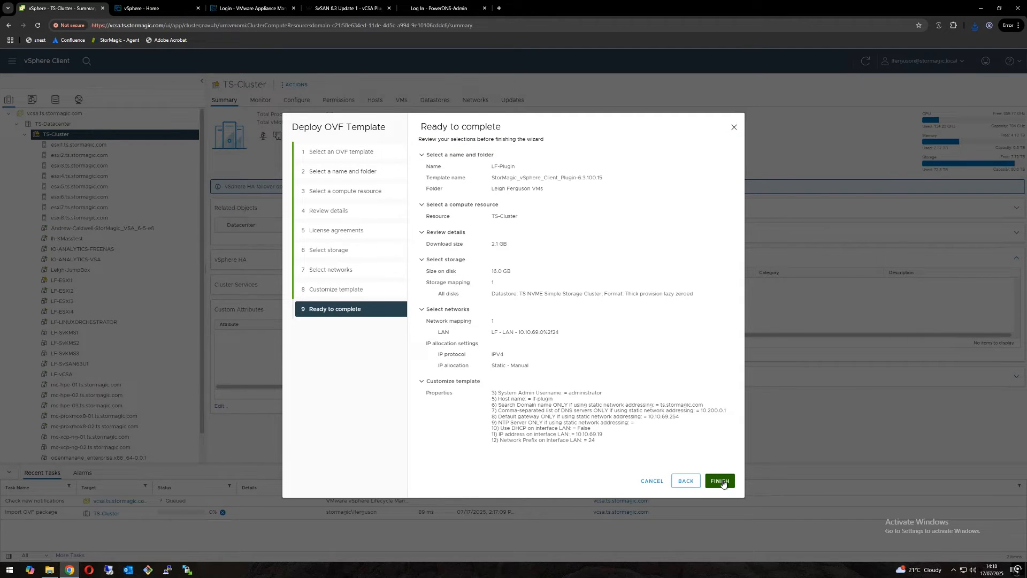
{"action": "left_click", "coordinate": [722, 481]}
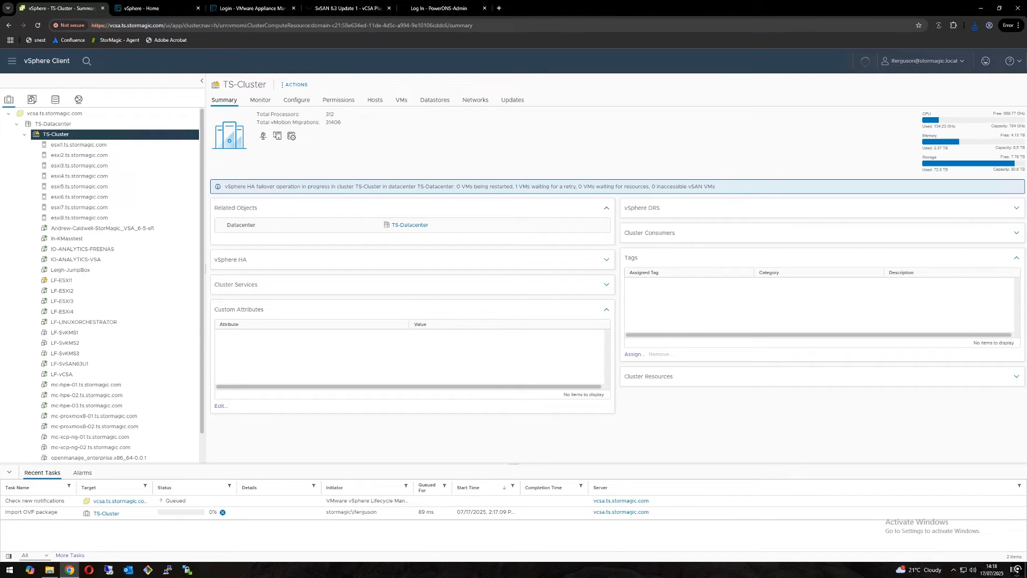
Step: Switch to PowerDNS-Admin and sign in with the account's username and password
{"action": "left_click", "coordinate": [422, 10]}
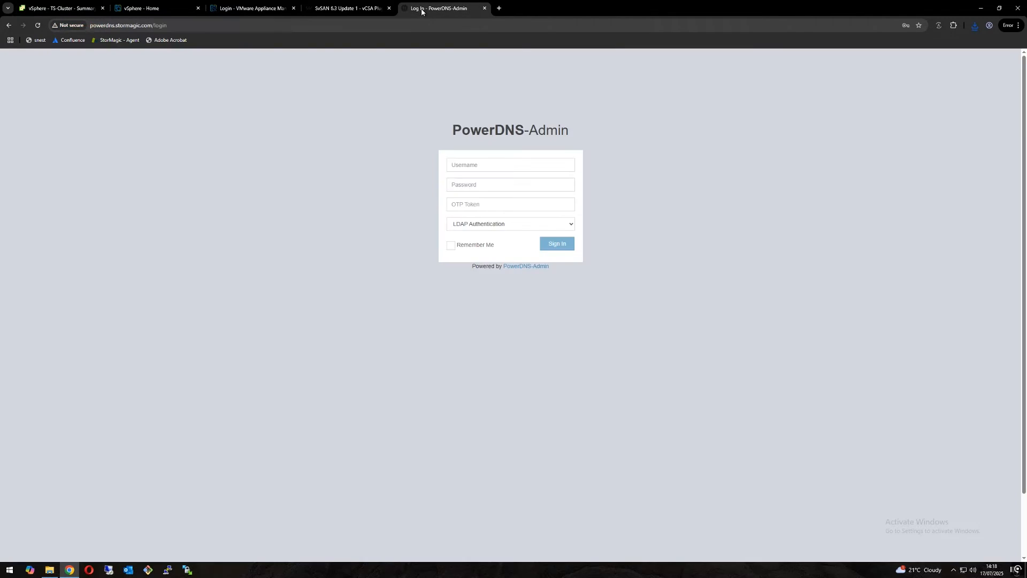
{"action": "left_click", "coordinate": [508, 165]}
{"action": "left_click", "coordinate": [513, 184]}
{"action": "left_click", "coordinate": [547, 246]}
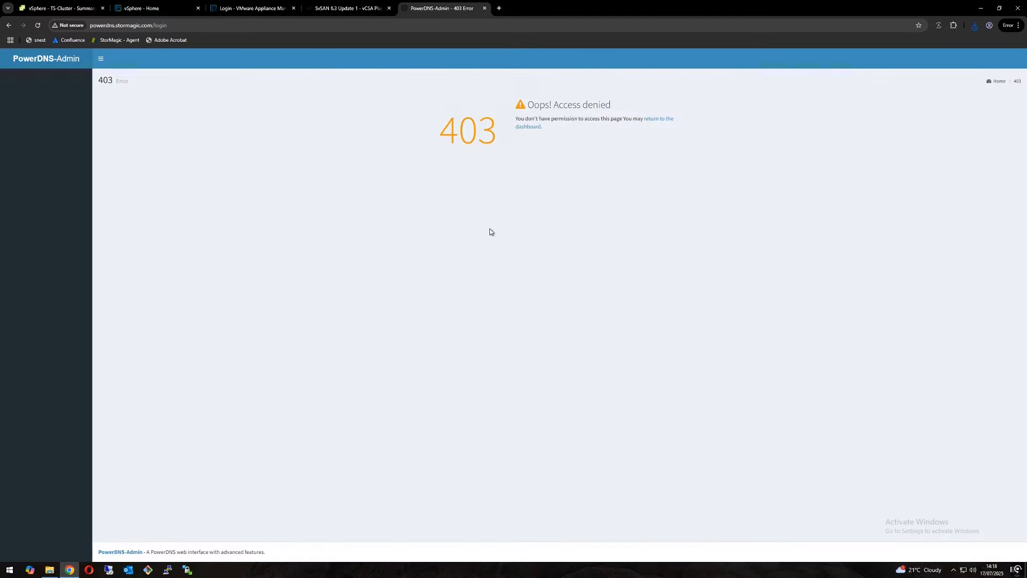
{"action": "left_click", "coordinate": [533, 127]}
{"action": "left_click", "coordinate": [529, 190]}
{"action": "left_click", "coordinate": [556, 244]}
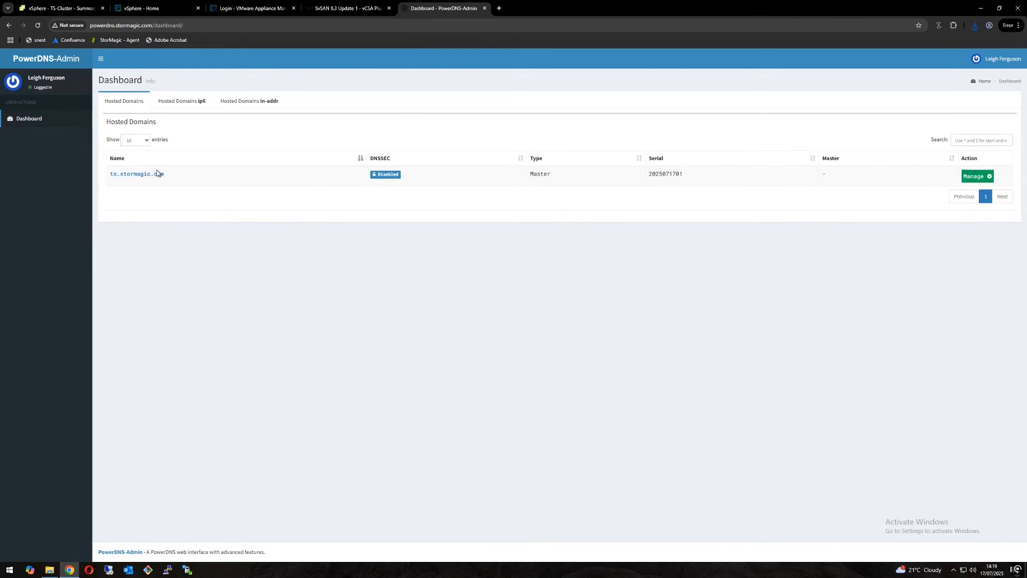
Step: Filter the ts.stormagic.com domain records by lf and check the lf-plugin A record without changing it
{"action": "left_click", "coordinate": [152, 175]}
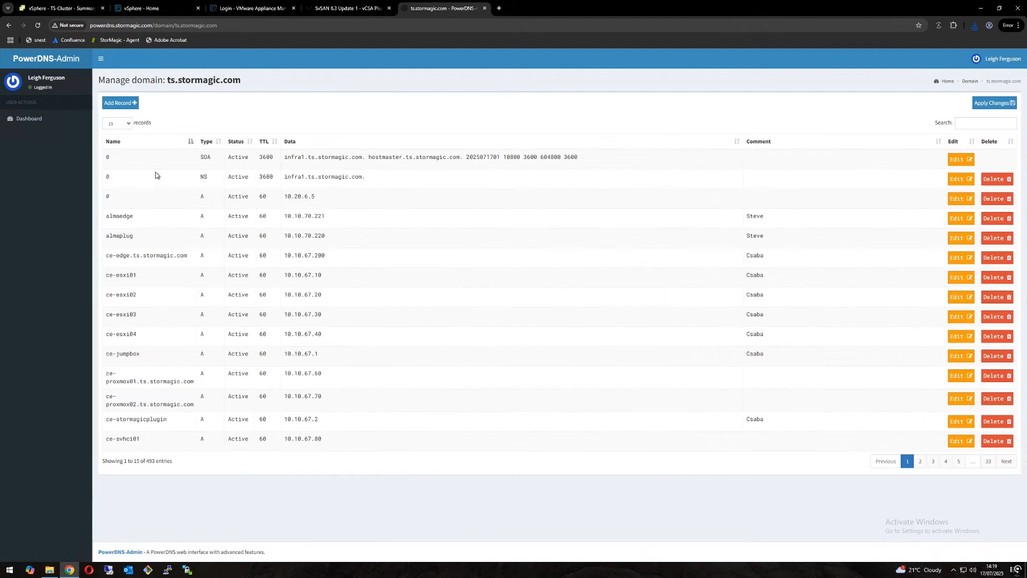
{"action": "left_click", "coordinate": [985, 123]}
{"action": "type", "text": "lf"}
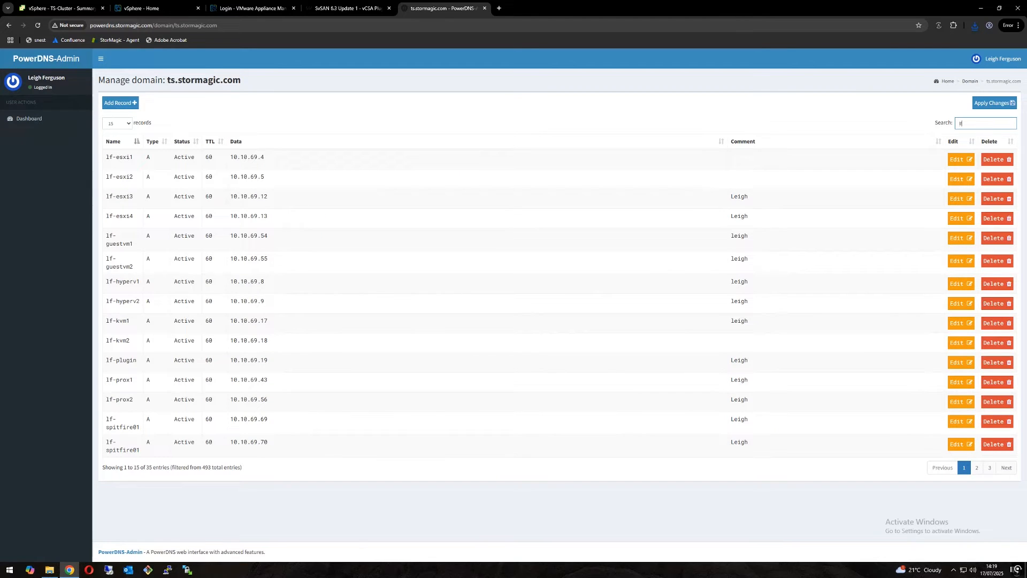
{"action": "double_click", "coordinate": [294, 365]}
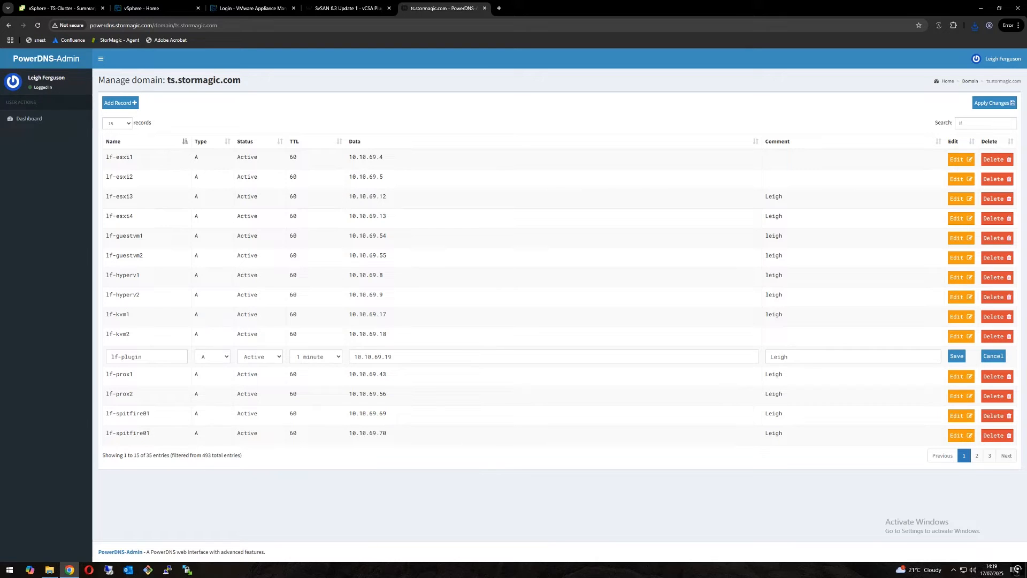
{"action": "left_click", "coordinate": [994, 356]}
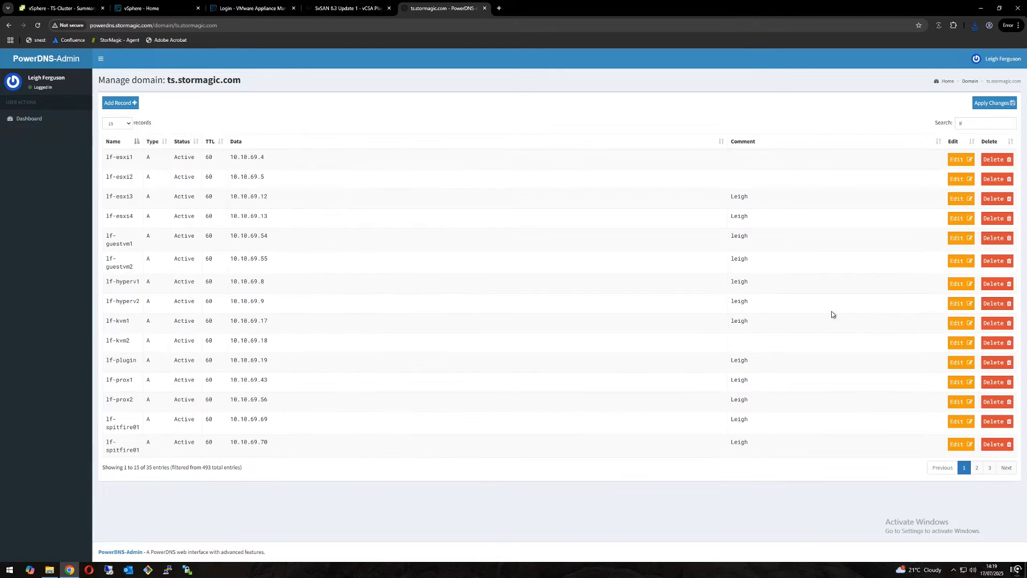
Step: Check the deployment progress in vSphere, then review the SSH login setting in LF-vCSA's vCenter Server Management access settings
{"action": "left_click", "coordinate": [60, 8]}
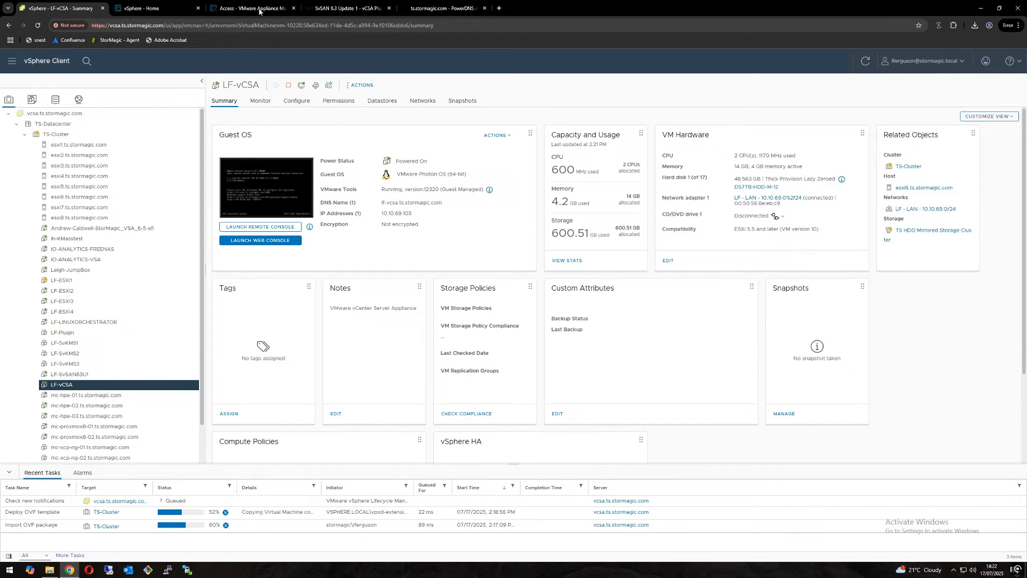
{"action": "left_click", "coordinate": [258, 11]}
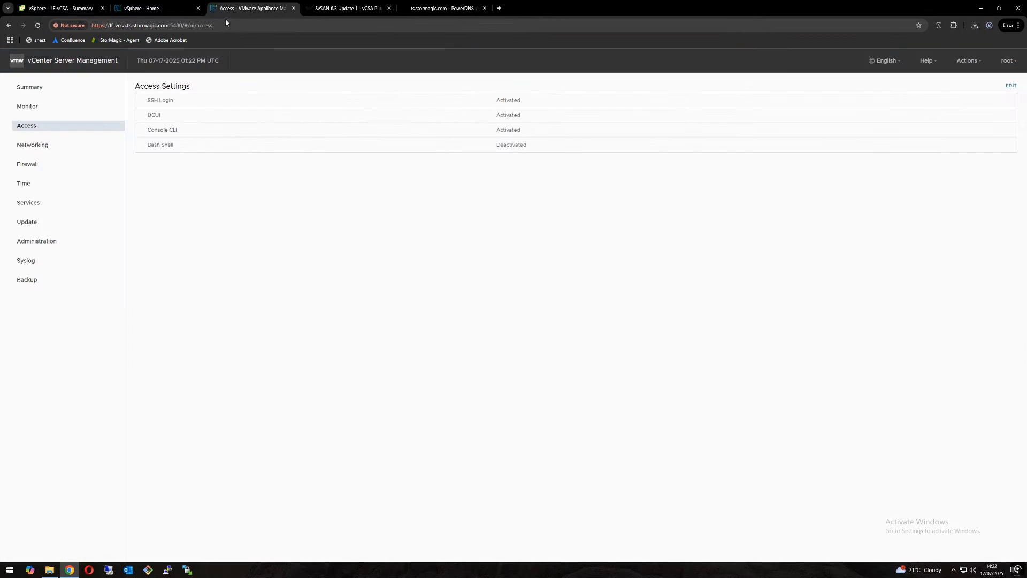
{"action": "left_click_drag", "start_coordinate": [110, 25], "coordinate": [178, 28]}
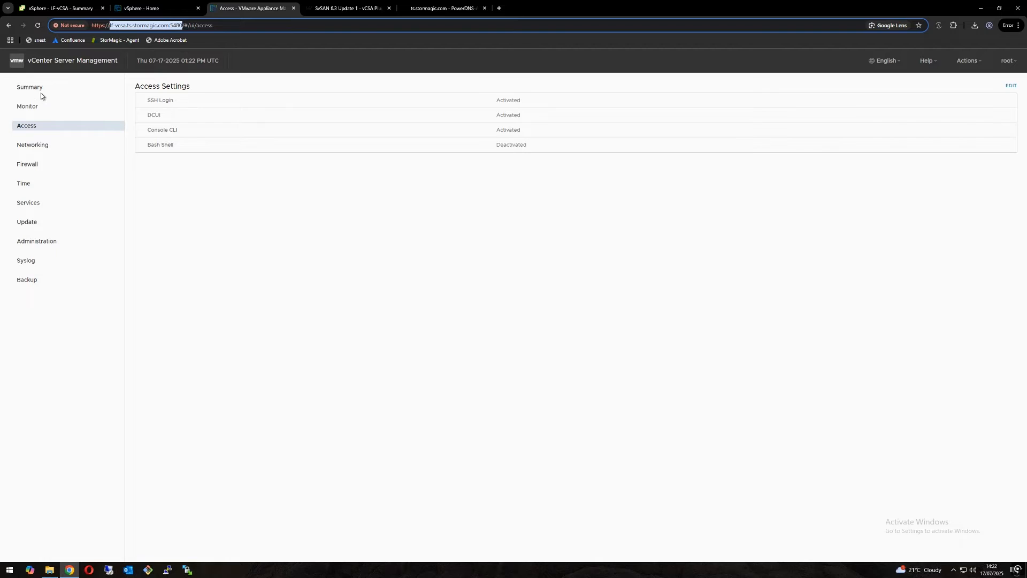
{"action": "left_click", "coordinate": [31, 128]}
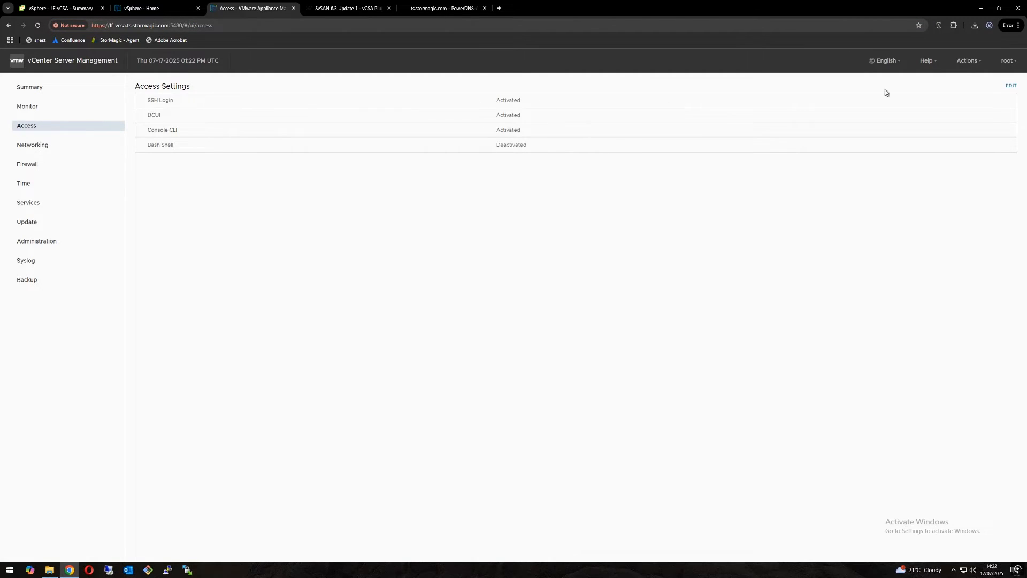
{"action": "left_click", "coordinate": [1010, 85]}
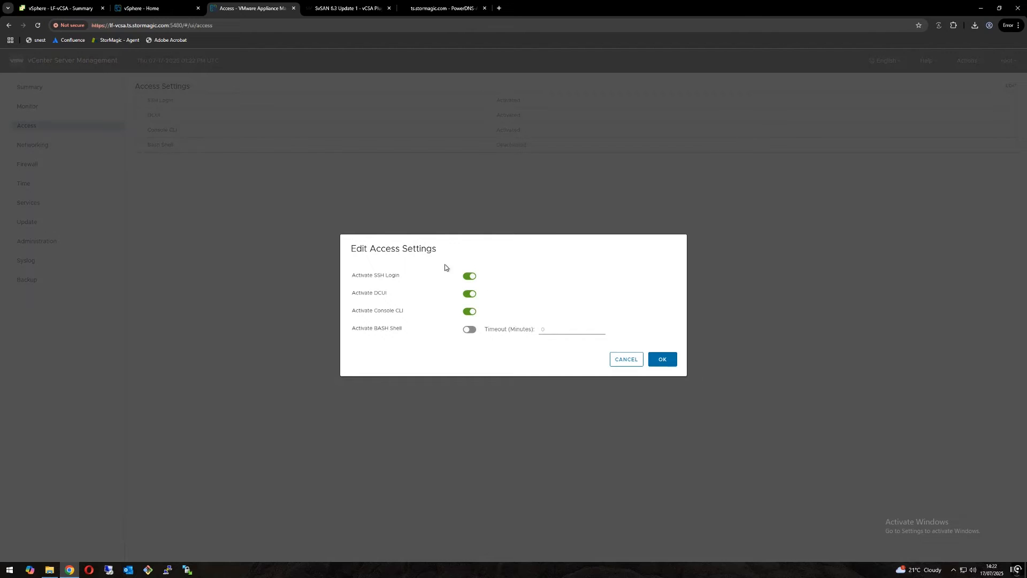
{"action": "left_click", "coordinate": [675, 362]}
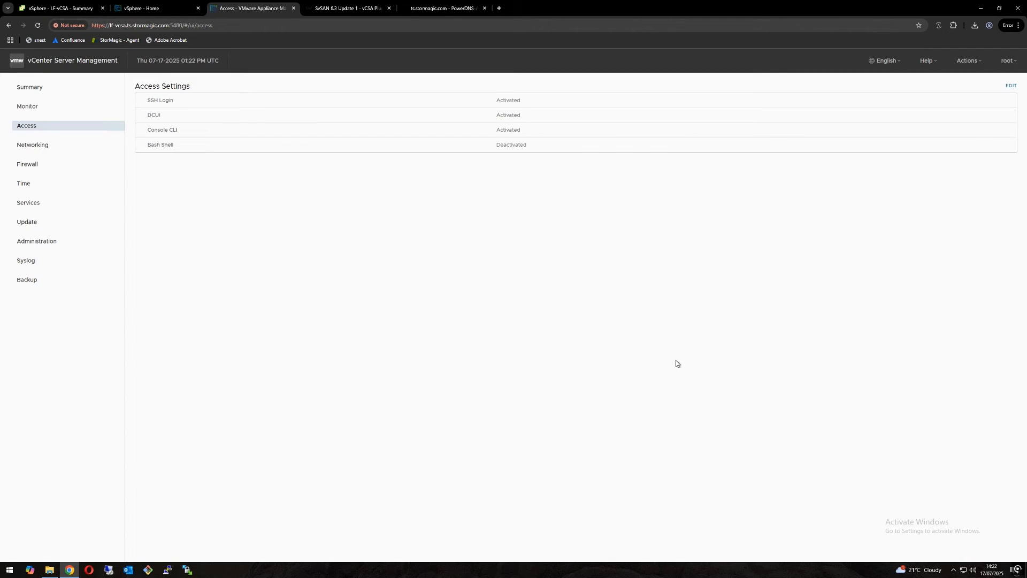
Step: Return to the vSphere Client and start a PuTTY SSH session to the LF-Plugin VM at 10.10.69.19
{"action": "left_click", "coordinate": [75, 9]}
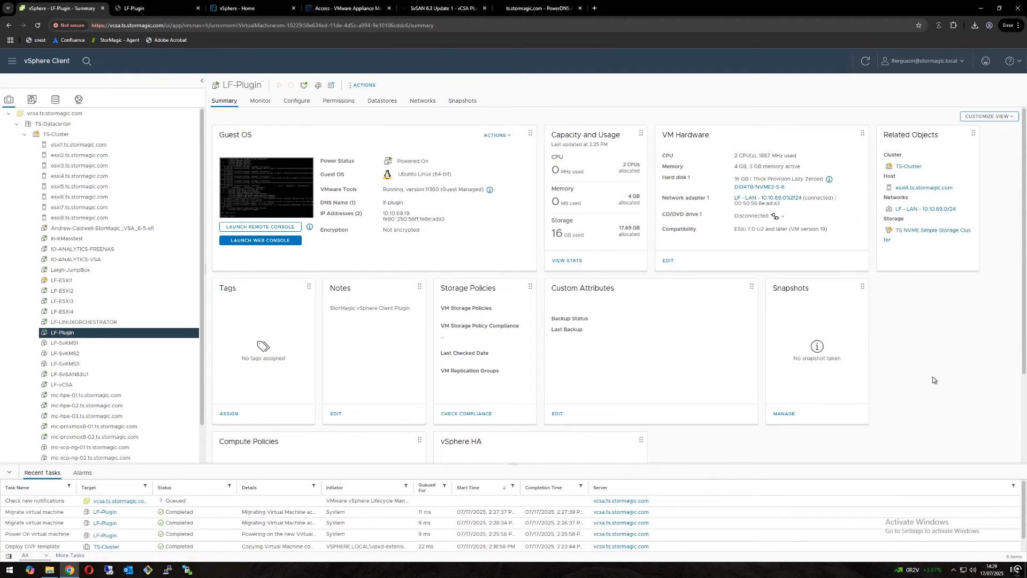
{"action": "left_click", "coordinate": [164, 571]}
{"action": "type", "text": "10.10.69.19"}
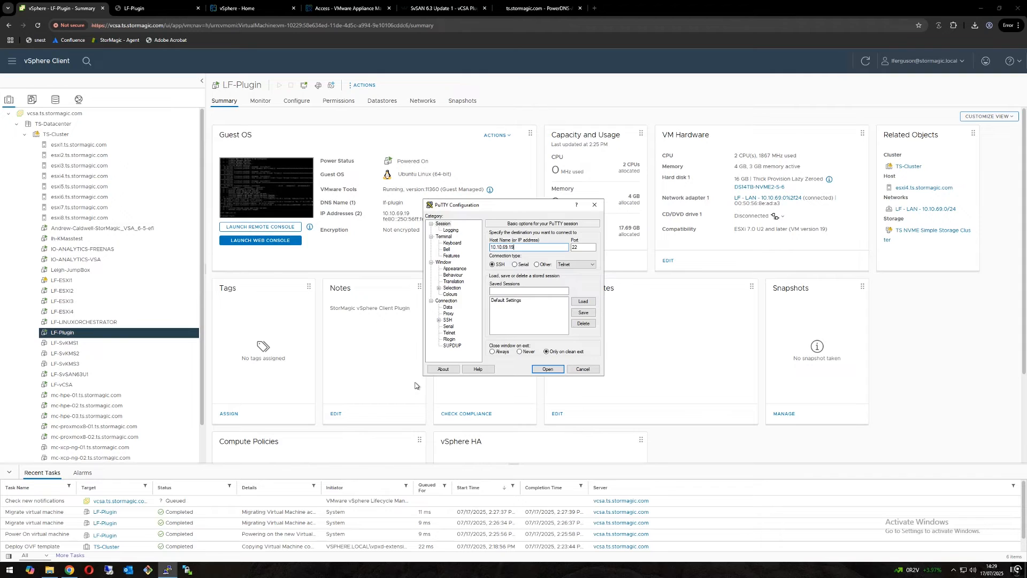
{"action": "key", "text": "Return"}
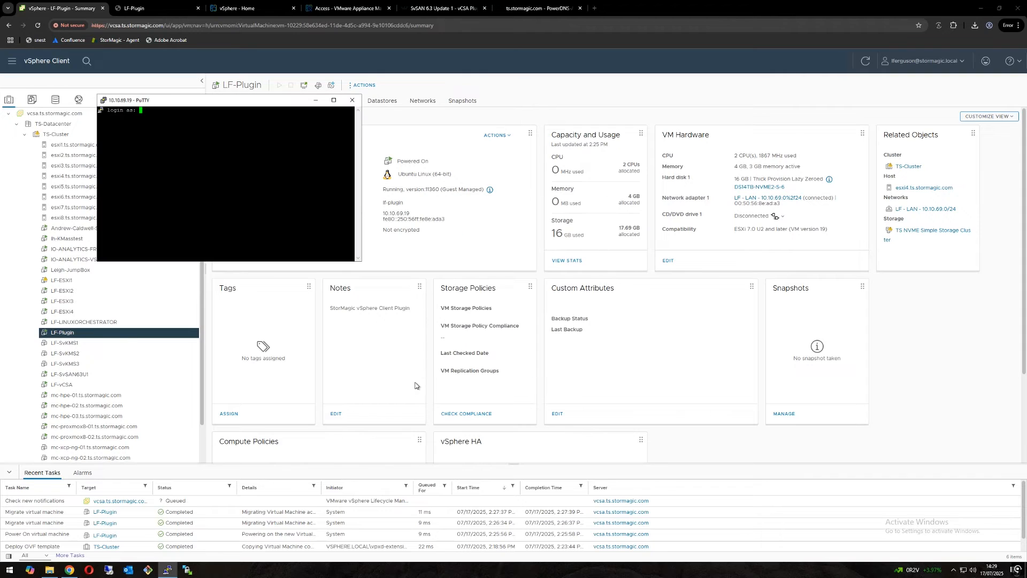
Step: Log in to the LF-Plugin SSH session as administrator with the account password
{"action": "type", "text": "administrator"}
{"action": "key", "text": "Return"}
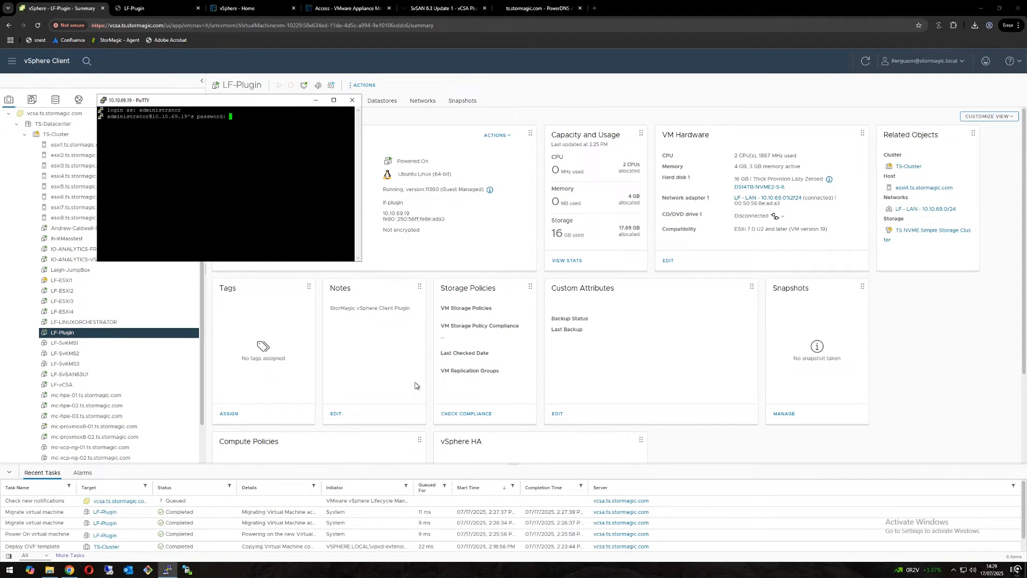
{"action": "key", "text": "Return"}
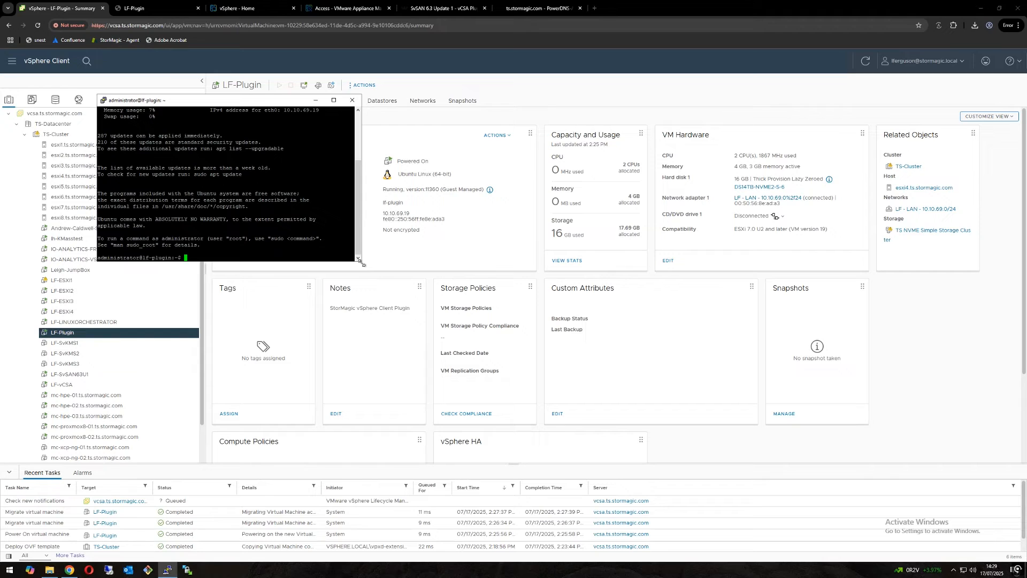
Step: Enlarge the terminal window and test connectivity to lf-vcsa.ts.stormagic.com with ping, then stop the ping
{"action": "left_click_drag", "start_coordinate": [361, 261], "coordinate": [396, 287]}
{"action": "type", "text": "p"}
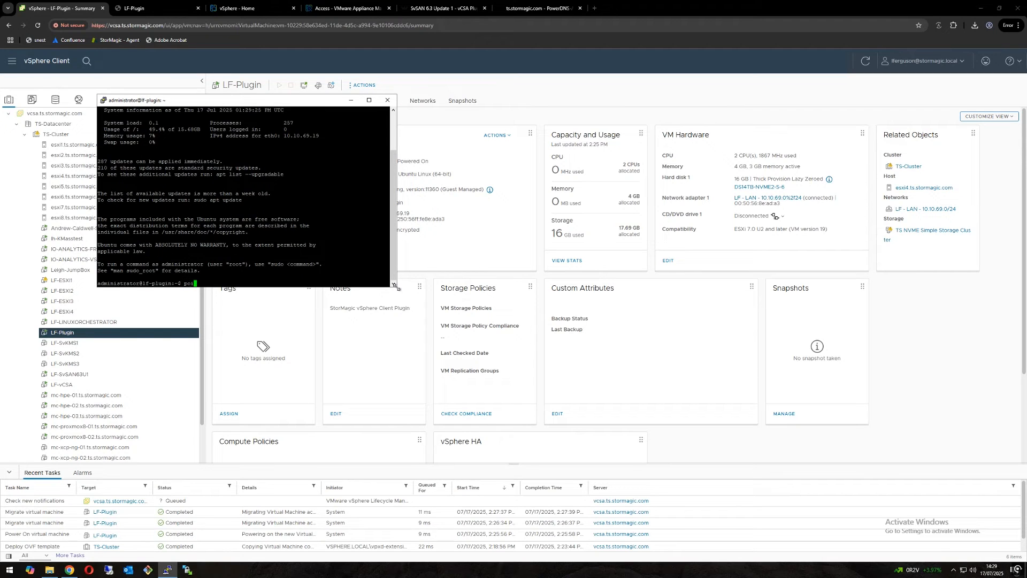
{"action": "type", "text": "ing lf-vcsa.ts.stormagic.com"}
{"action": "key", "text": "Return"}
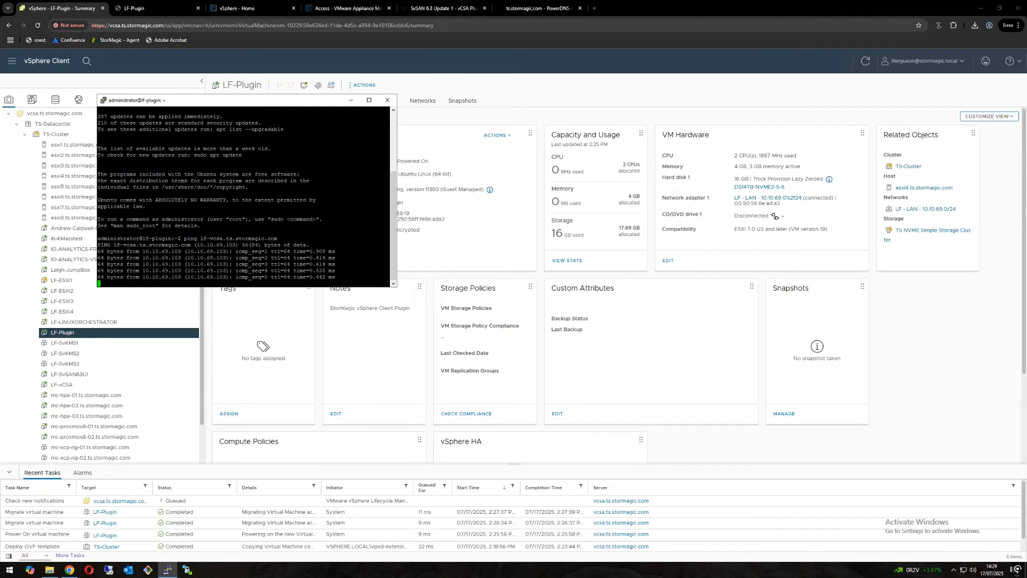
{"action": "key", "text": "ctrl+c"}
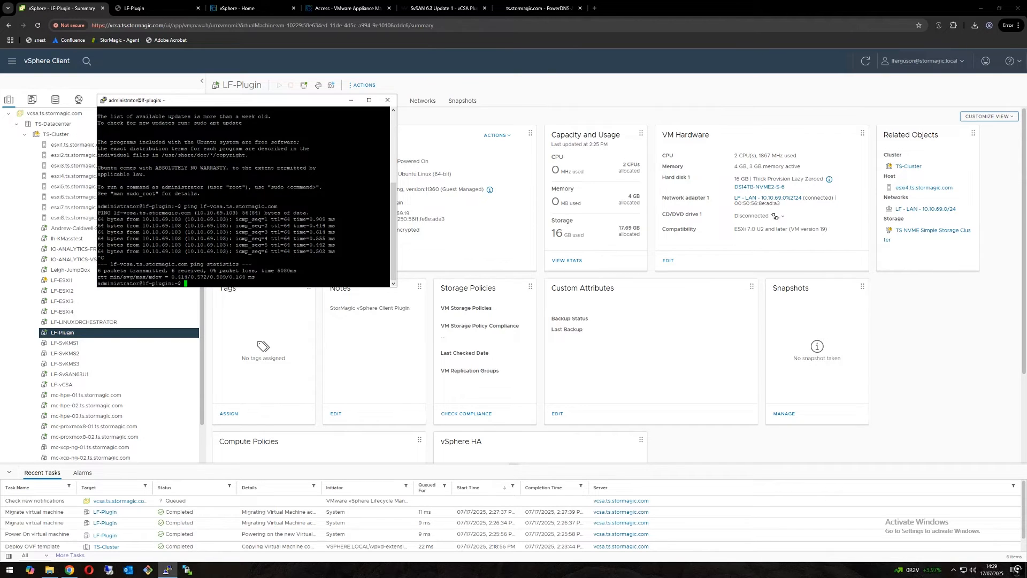
Step: Start a new PuTTY SSH session to the vCenter appliance at 10.10.69.103 from the existing terminal
{"action": "left_click_drag", "start_coordinate": [254, 103], "coordinate": [287, 103]}
{"action": "right_click", "coordinate": [287, 103]}
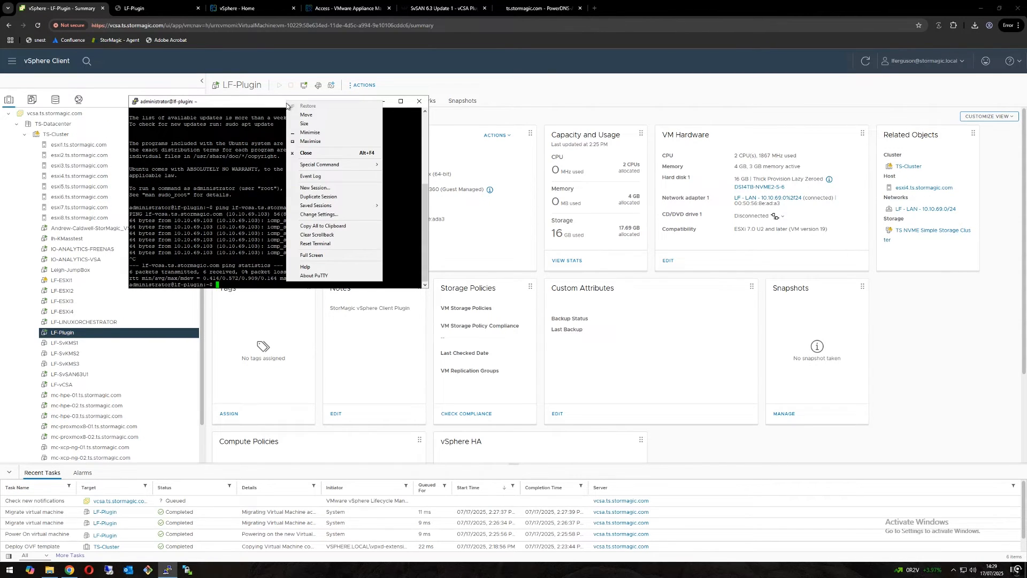
{"action": "left_click", "coordinate": [314, 188]}
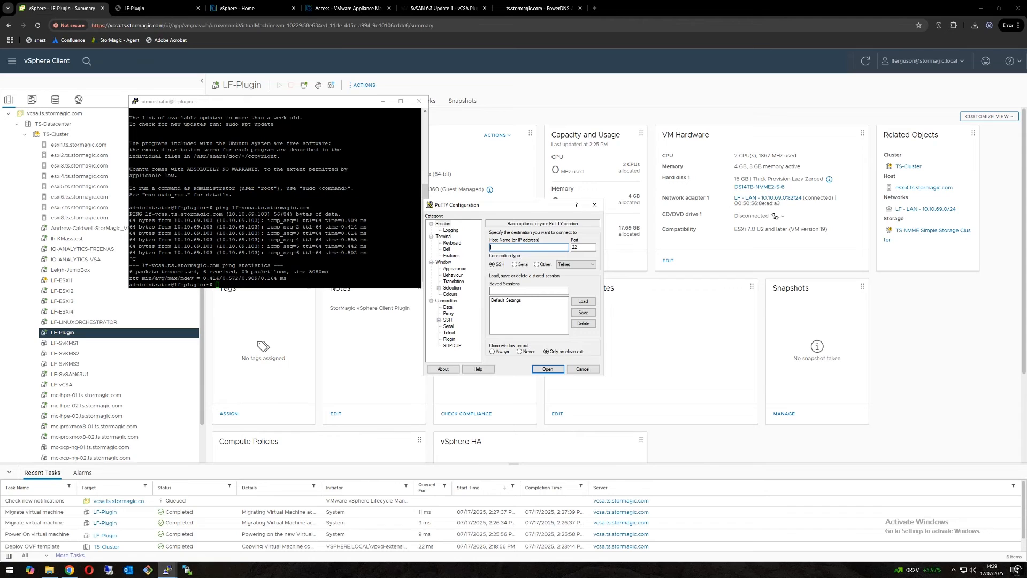
{"action": "type", "text": "10.10.69.103"}
{"action": "key", "text": "Return"}
{"action": "left_click", "coordinate": [253, 250]}
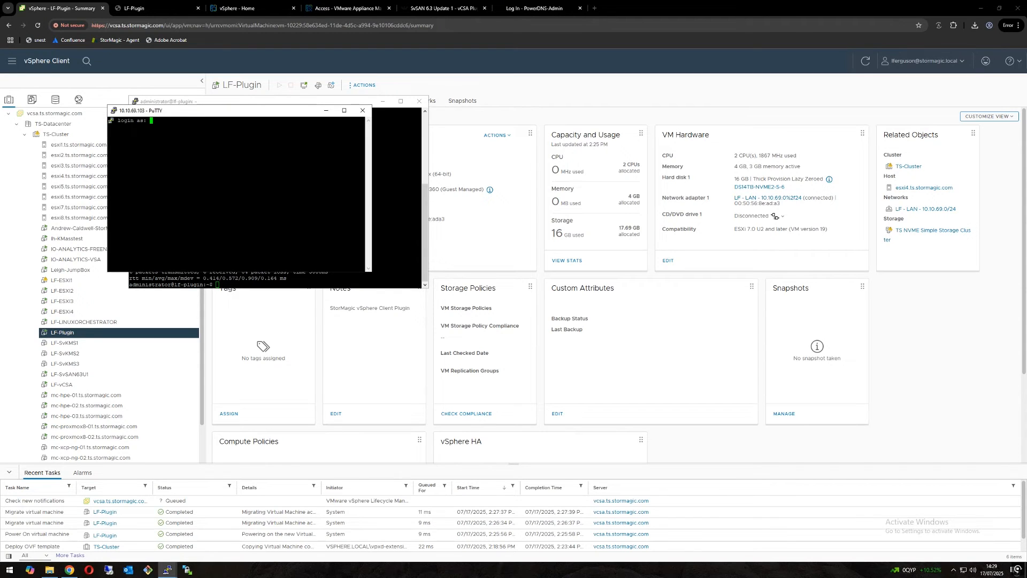
Step: Place the new terminal beside the first one, enlarge it, and log in as root with the account password
{"action": "left_click_drag", "start_coordinate": [296, 114], "coordinate": [635, 109]}
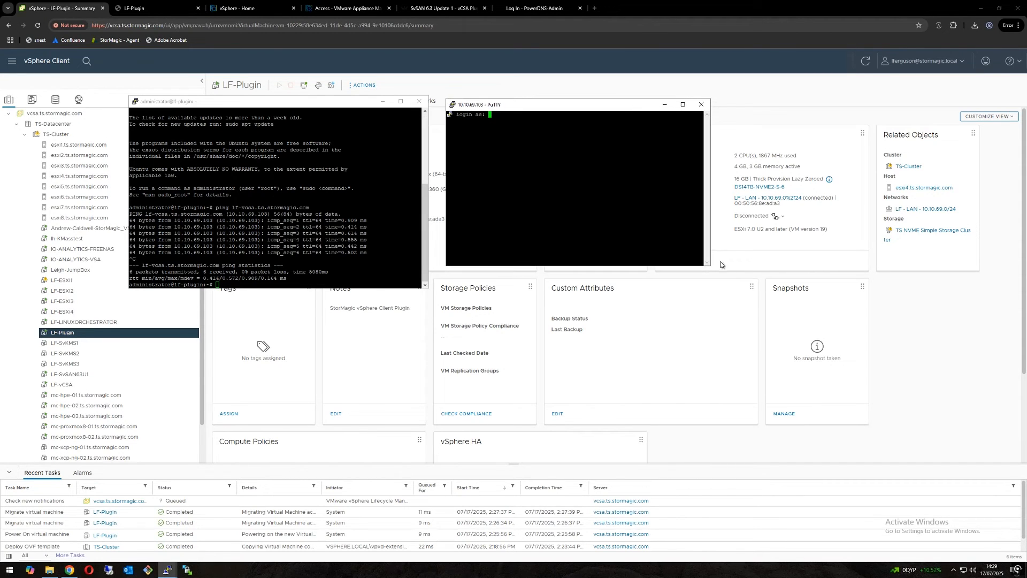
{"action": "left_click_drag", "start_coordinate": [710, 266], "coordinate": [773, 304]}
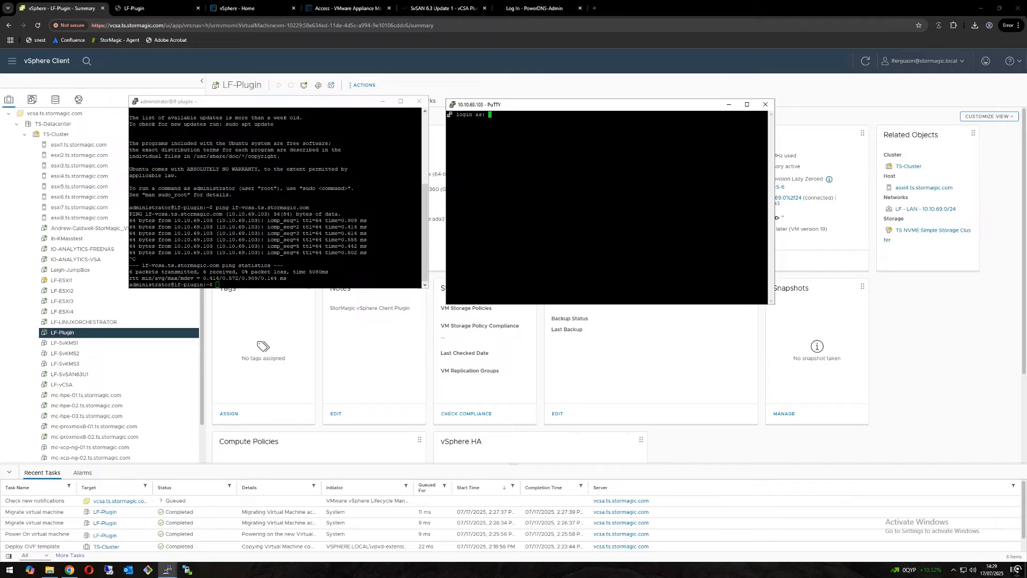
{"action": "type", "text": "root"}
{"action": "key", "text": "Return"}
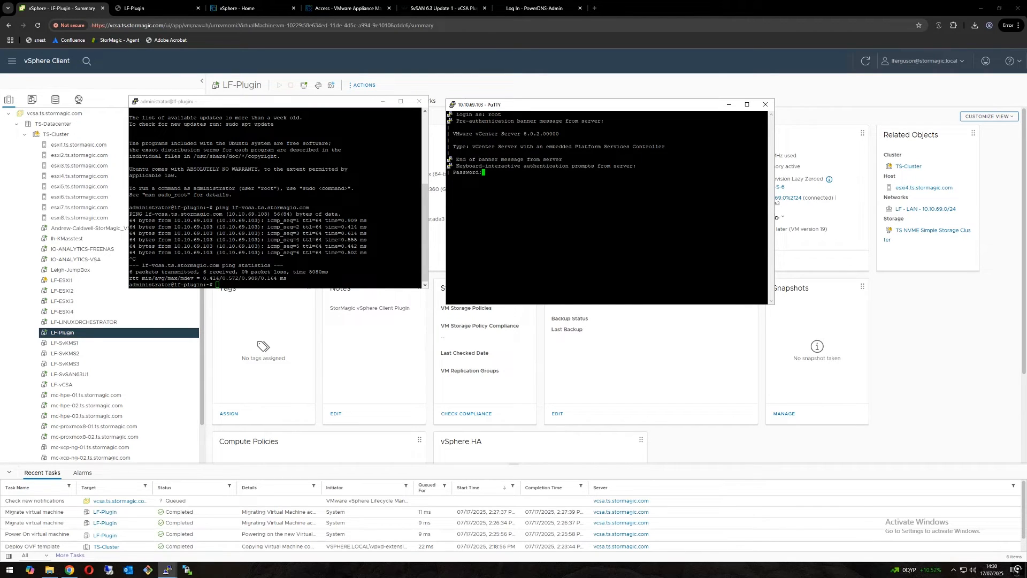
{"action": "key", "text": "Return"}
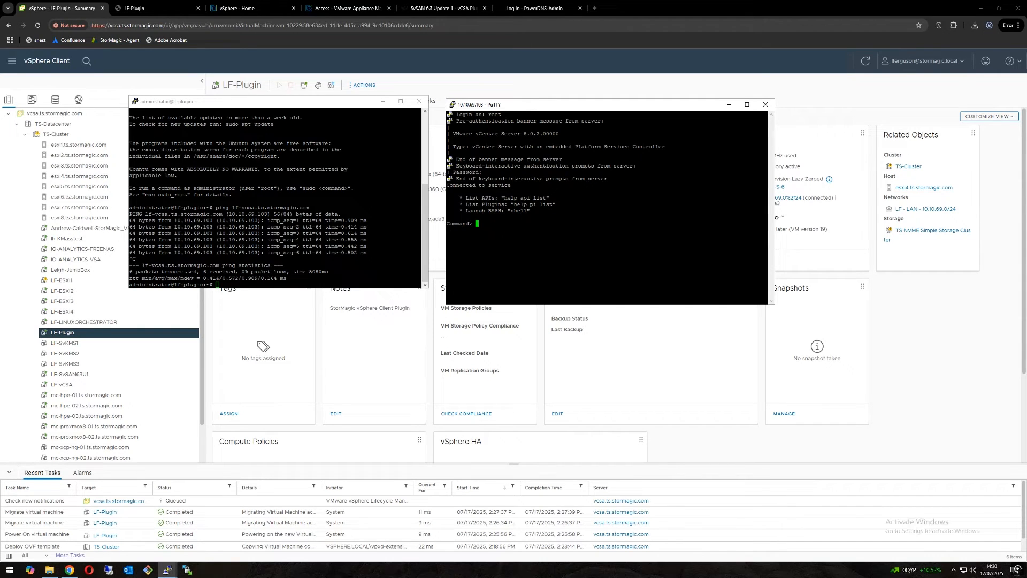
Step: Launch the Bash shell on the vCenter appliance and ping 10.10.69.19, then stop the ping
{"action": "type", "text": "shell"}
{"action": "key", "text": "Return"}
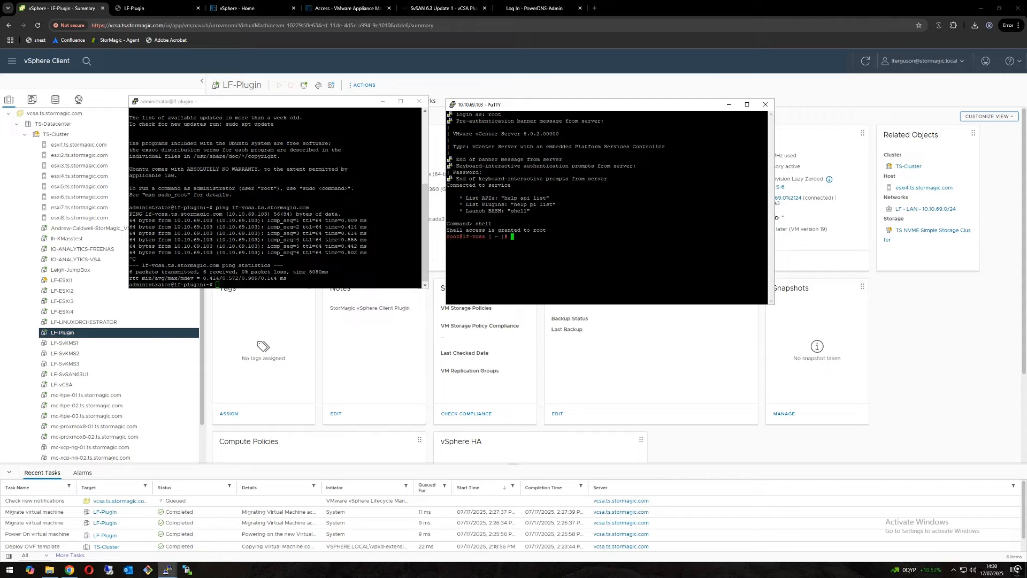
{"action": "type", "text": "ping 10.10.69.19"}
{"action": "key", "text": "Return"}
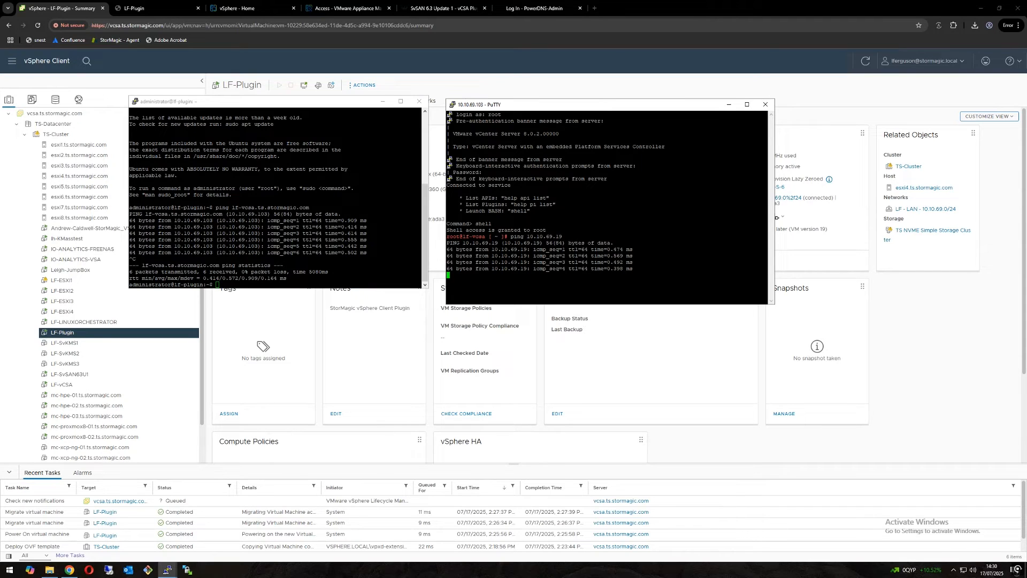
{"action": "key", "text": "ctrl+c"}
Step: Test name resolution by pinging lf-plugin.ts.stormagic.com, stop the ping, and close the vCenter SSH session
{"action": "type", "text": "ping lf-"}
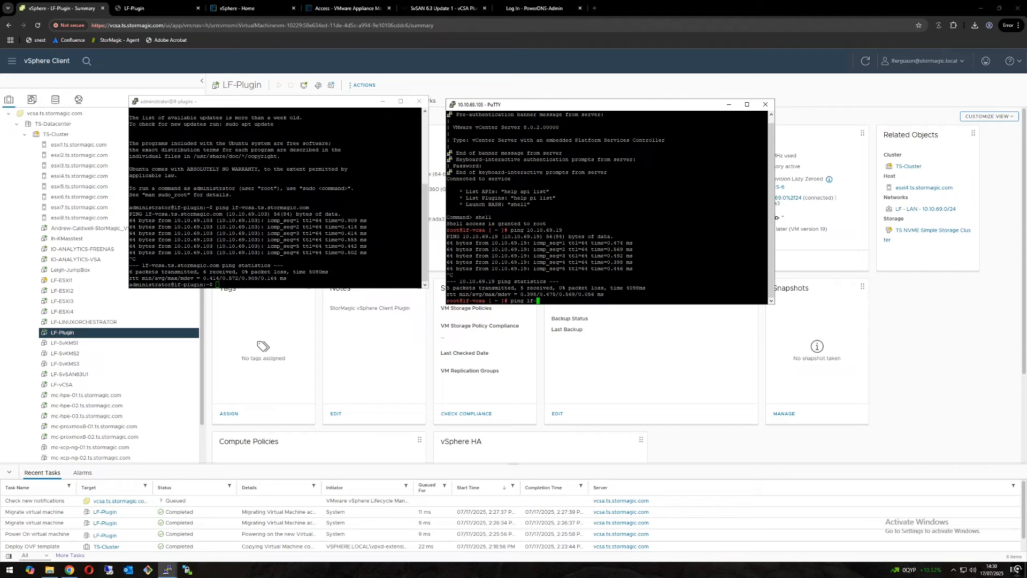
{"action": "type", "text": "plugin.ts.stormagic.com"}
{"action": "key", "text": "Return"}
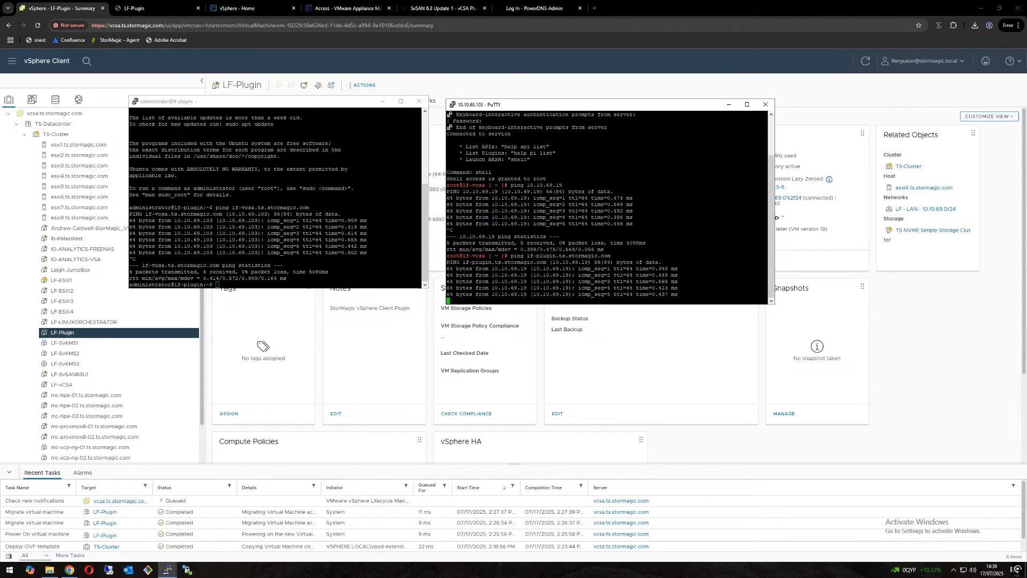
{"action": "key", "text": "ctrl+c"}
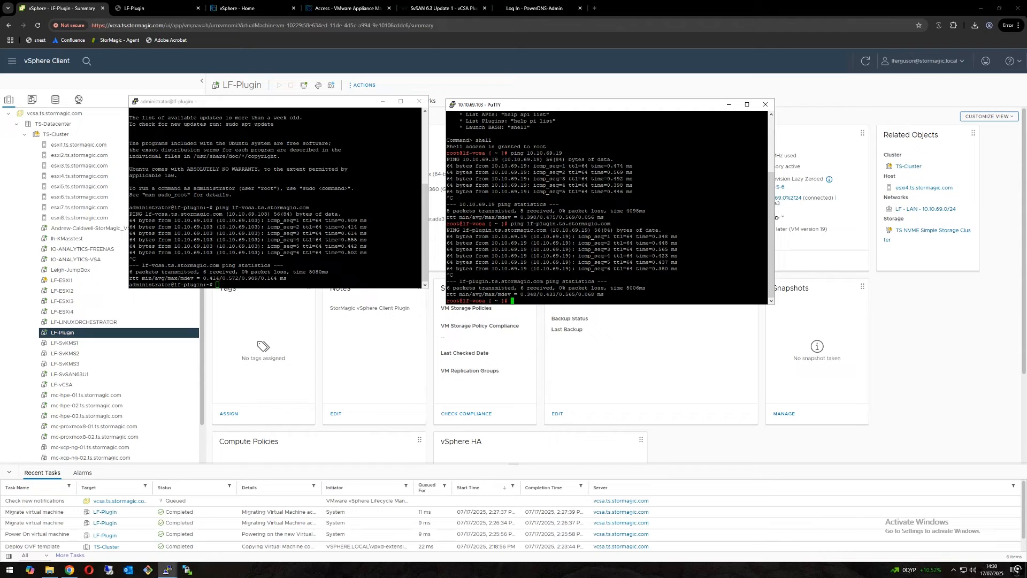
{"action": "left_click", "coordinate": [765, 105]}
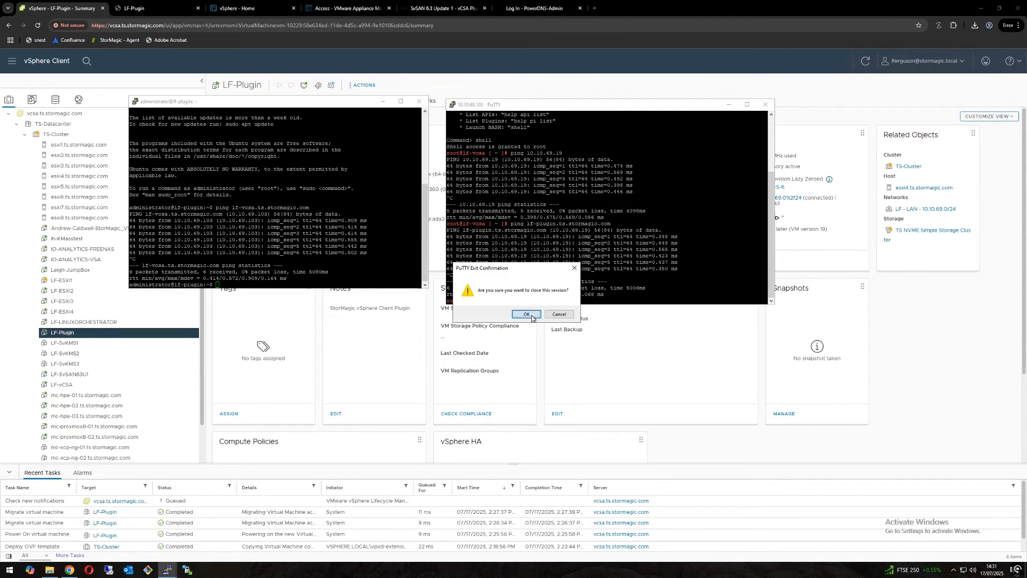
{"action": "left_click", "coordinate": [527, 314]}
Step: Enlarge the LF-Plugin terminal and begin a sudo command calling /opt/stormagic/SvSAN/bin/configure_plugin.sh
{"action": "left_click_drag", "start_coordinate": [426, 288], "coordinate": [591, 378]}
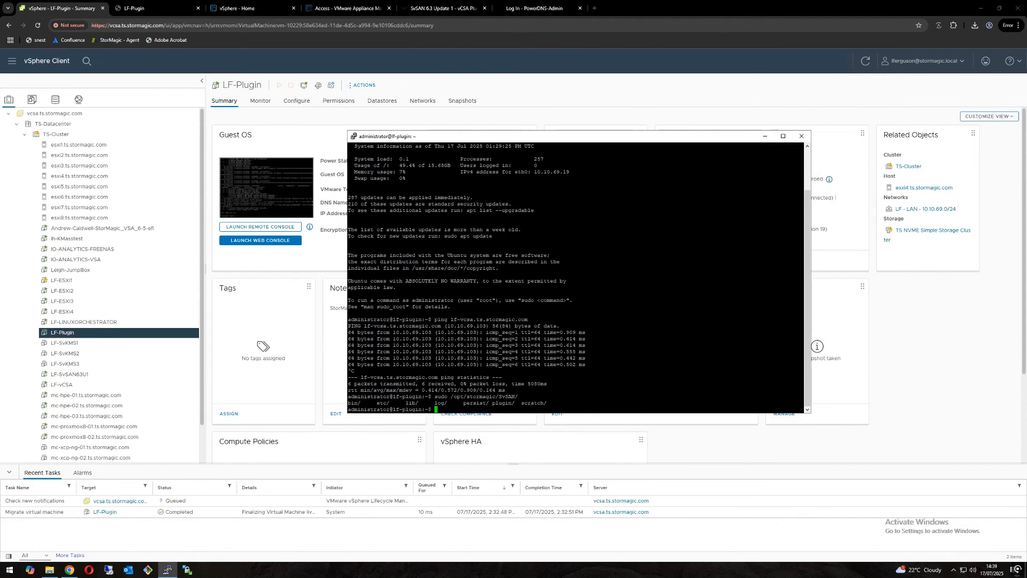
{"action": "type", "text": "sudo /opt/s"}
{"action": "key", "text": "Tab"}
{"action": "key", "text": "Tab"}
{"action": "type", "text": "bin/con"}
{"action": "key", "text": "Tab"}
Step: Add the options -o register, -v lf-vcsa.ts.stormagic.com, -u with the vCenter administrator account, and -p - to the command
{"action": "type", "text": "-o register -v lf-vcsa"}
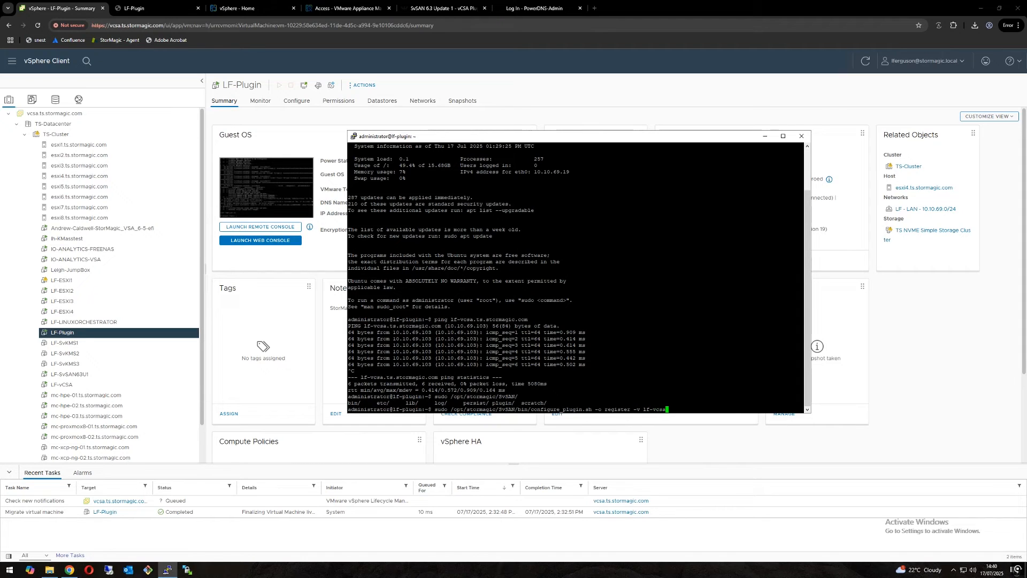
{"action": "type", "text": ".ts.stormagic.com -u administrator@vsphere.local -p -"}
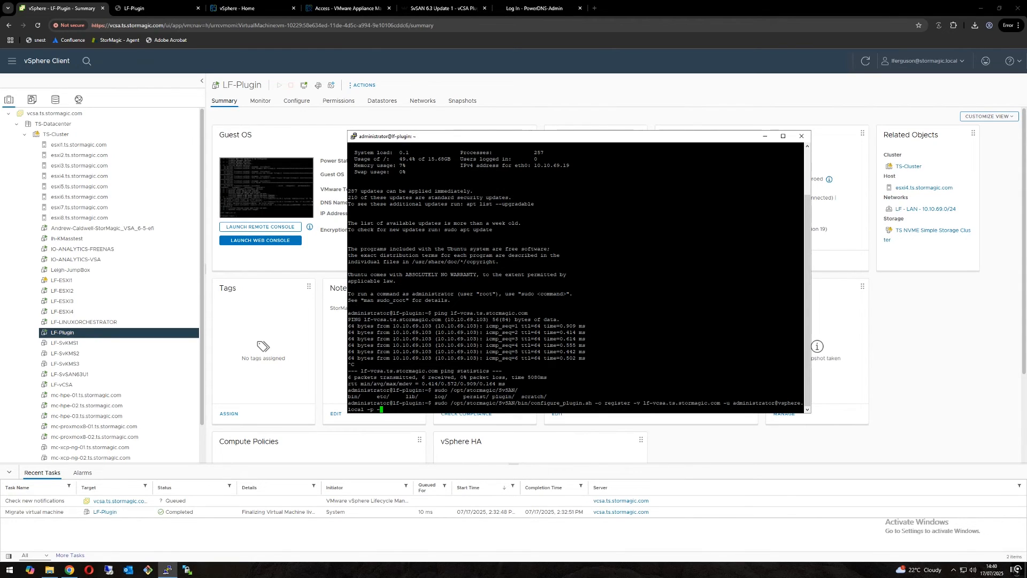
Step: Run the plugin registration, supplying the sudo password and the vCenter password
{"action": "key", "text": "Return"}
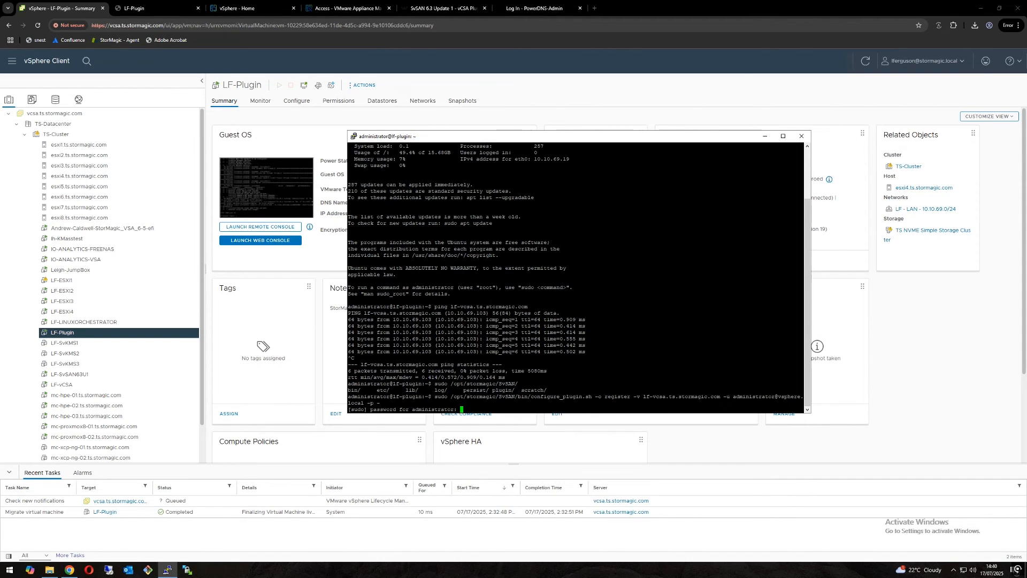
{"action": "key", "text": "Return"}
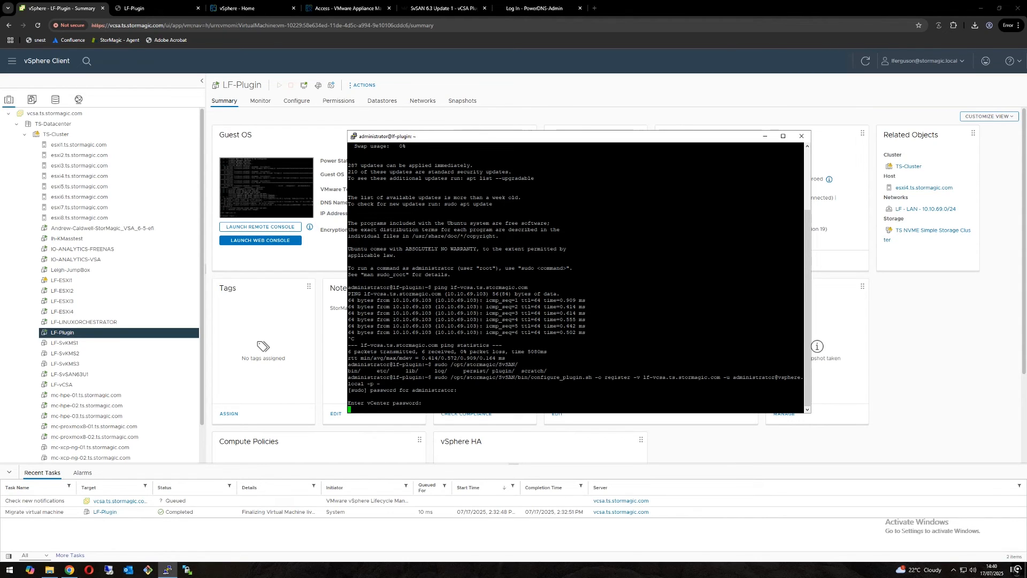
{"action": "key", "text": "Return"}
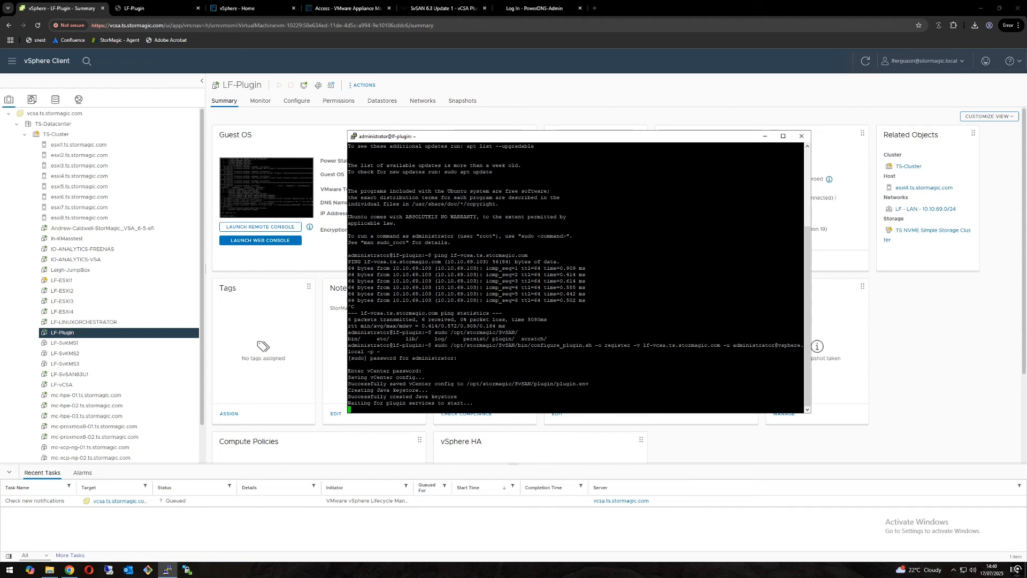
Step: Close the LF-Plugin console page and show the inventory of lf-vcsa.ts.stormagic.com in its vSphere Client
{"action": "left_click", "coordinate": [151, 8]}
{"action": "middle_click", "coordinate": [153, 10]}
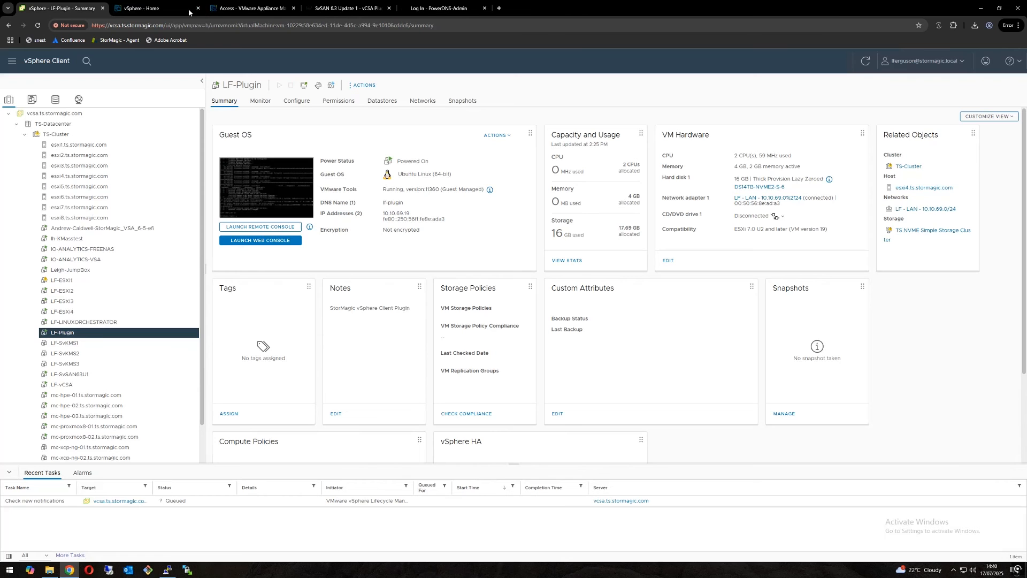
{"action": "left_click", "coordinate": [153, 10]}
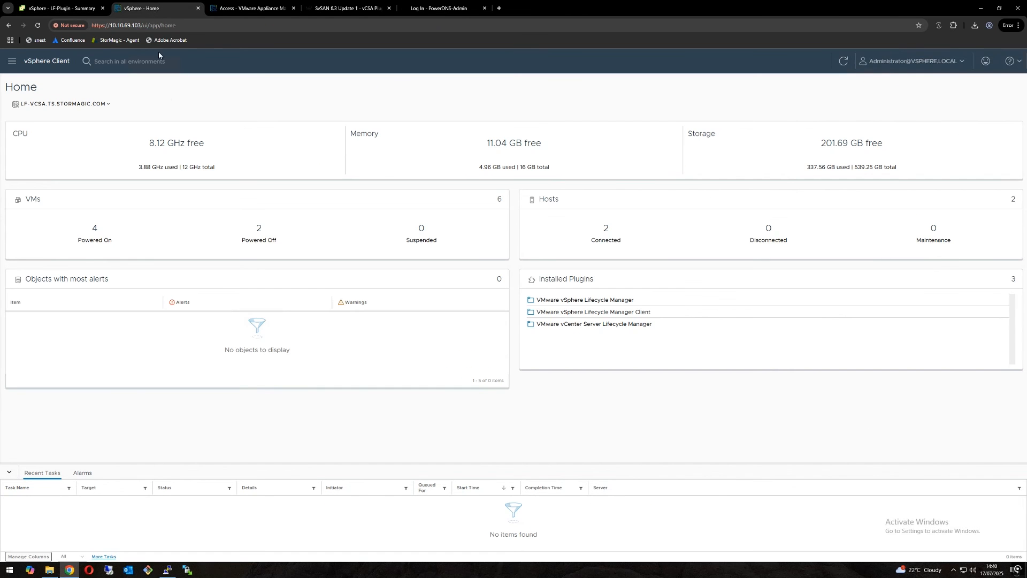
{"action": "left_click", "coordinate": [12, 62]}
{"action": "left_click", "coordinate": [32, 126]}
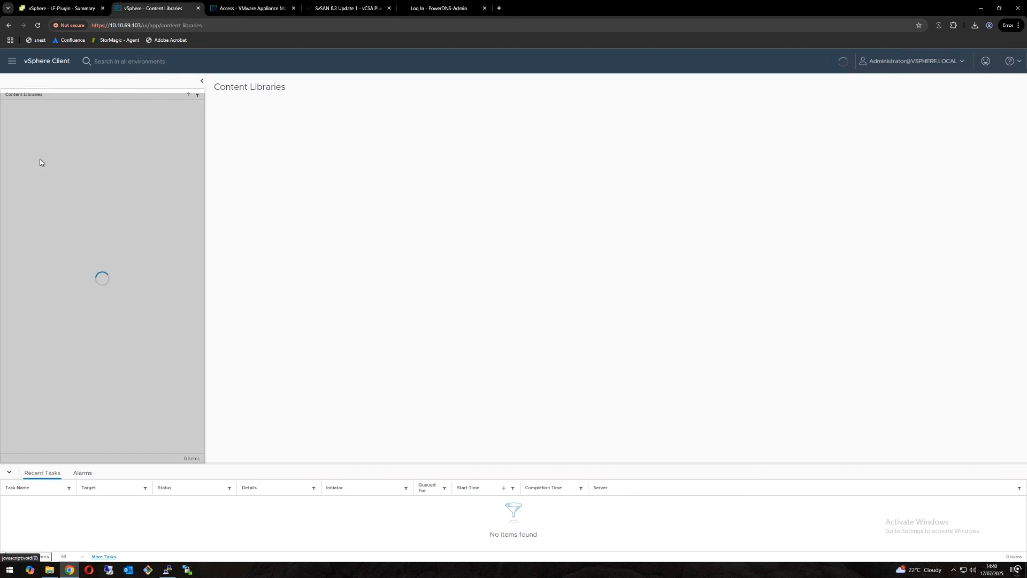
{"action": "left_click", "coordinate": [12, 62]}
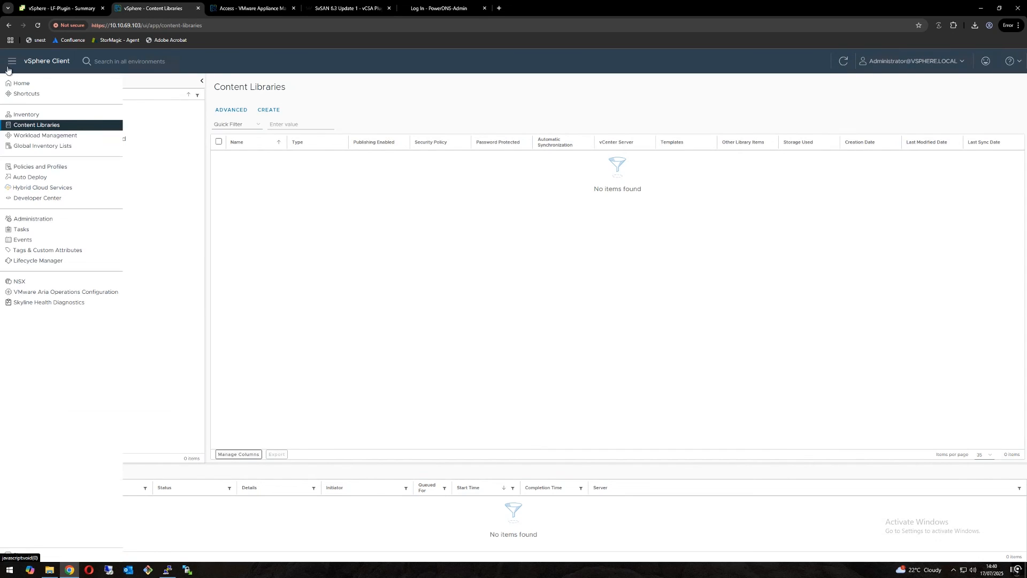
{"action": "left_click", "coordinate": [25, 113]}
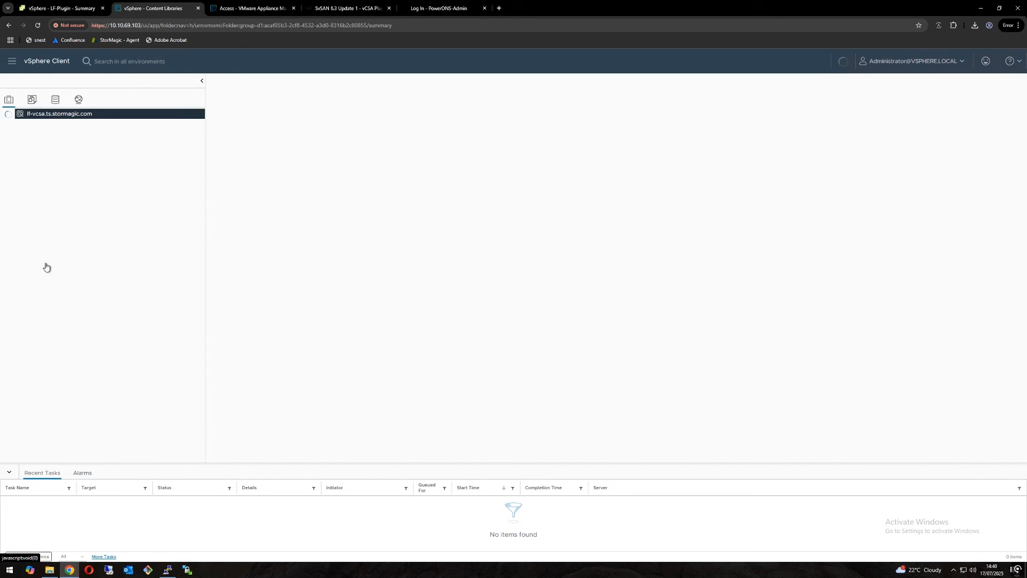
Step: Check the plugin registration output in the LF-Plugin terminal, minimise it, and refresh the vSphere Client page
{"action": "left_click", "coordinate": [167, 569]}
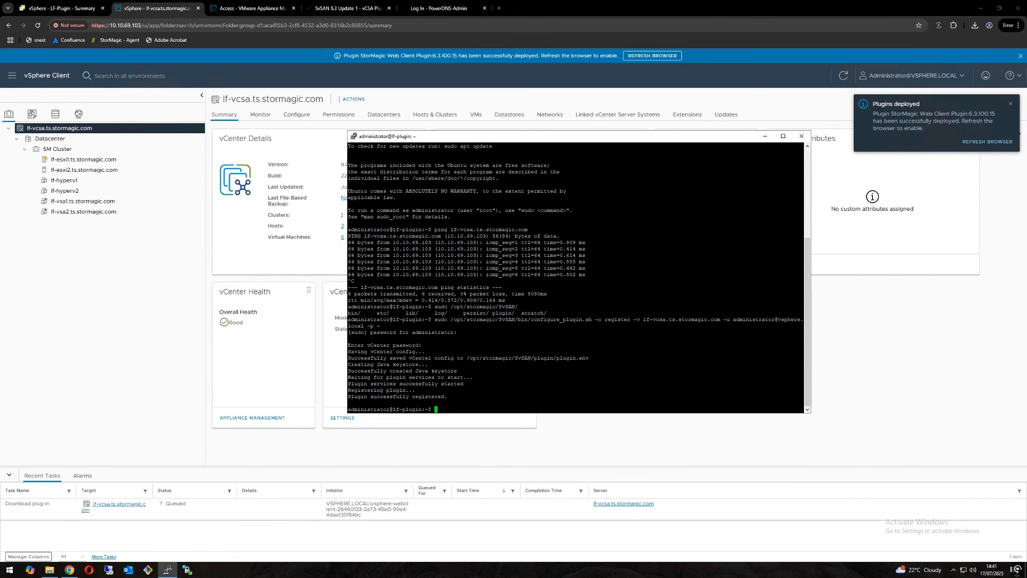
{"action": "left_click", "coordinate": [765, 137]}
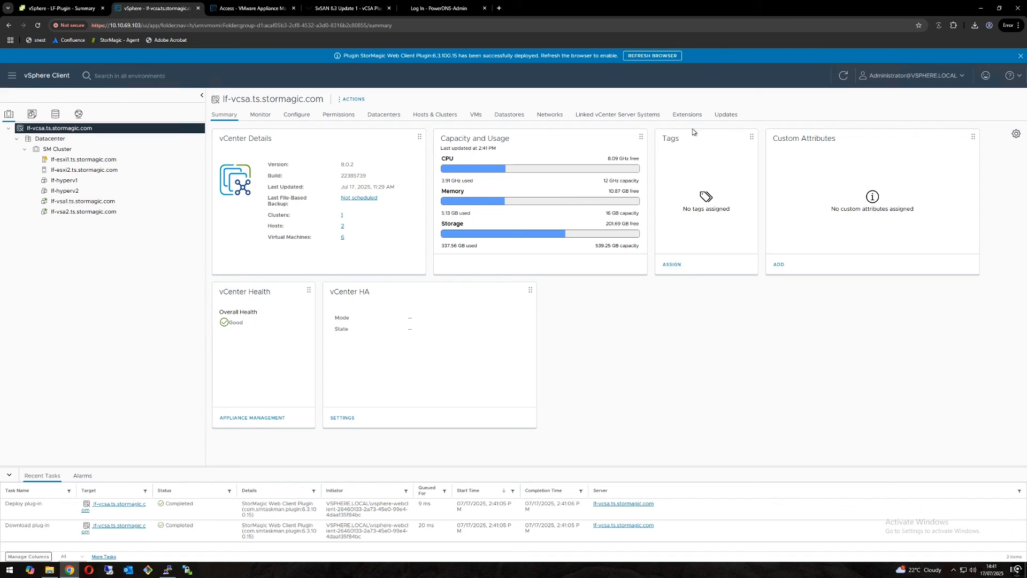
{"action": "left_click", "coordinate": [37, 28]}
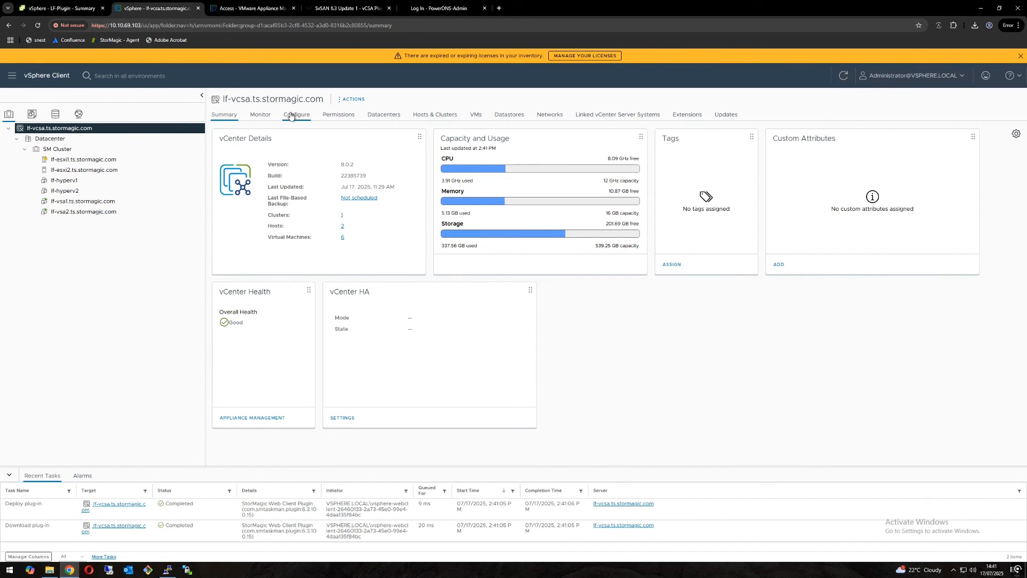
Step: Review the StorMagic Plugin dashboard and its upgrade page in the configuration of lf-vcsa.ts.stormagic.com
{"action": "left_click", "coordinate": [291, 116]}
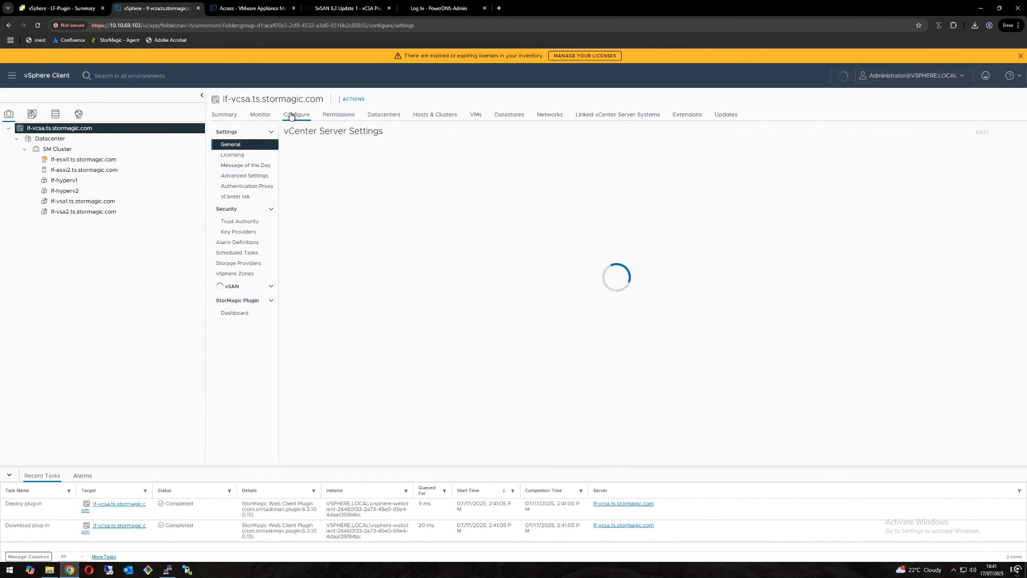
{"action": "left_click", "coordinate": [238, 317]}
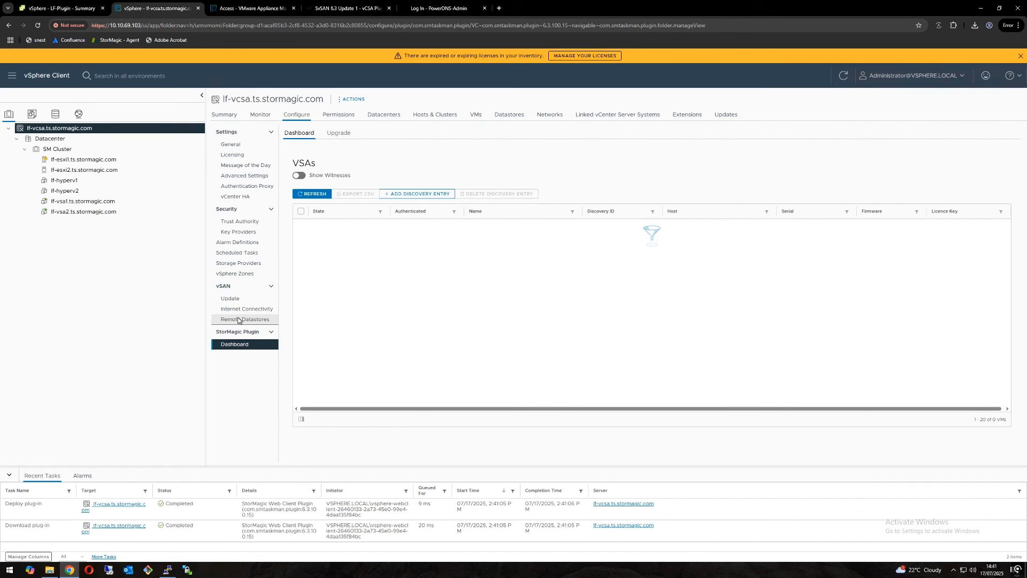
{"action": "left_click", "coordinate": [335, 133]}
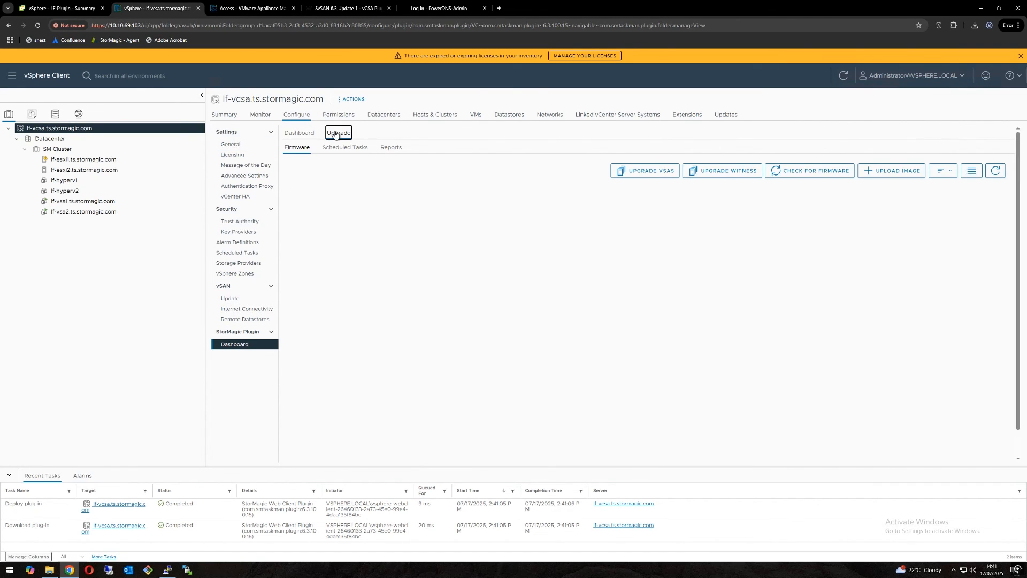
{"action": "left_click", "coordinate": [302, 134]}
Step: Examine the Datacenter's StorMagic Plugin management pages for VSAs, storage and settings, ending on Getting Started
{"action": "left_click", "coordinate": [82, 139]}
{"action": "left_click", "coordinate": [297, 115]}
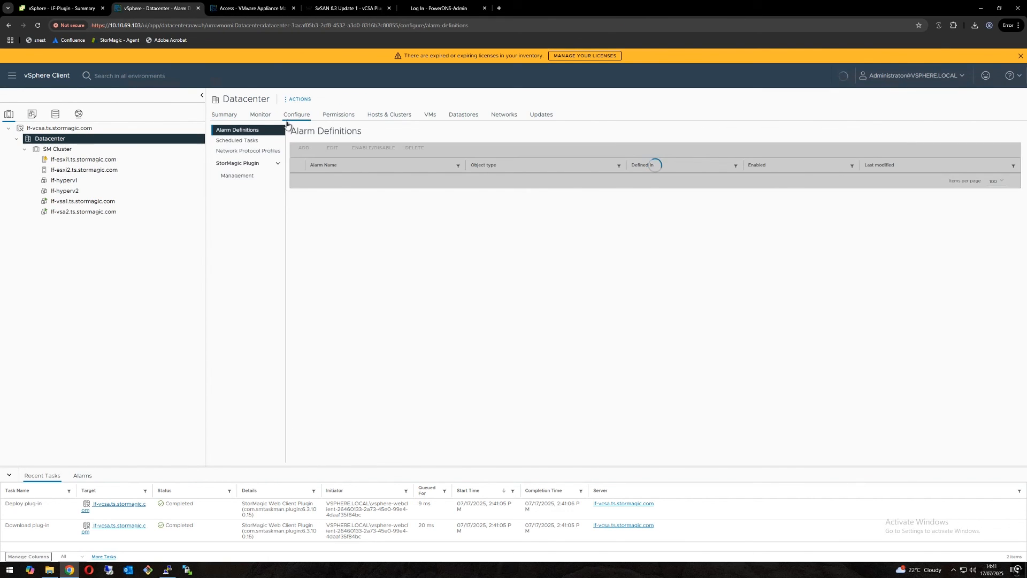
{"action": "left_click", "coordinate": [249, 179]}
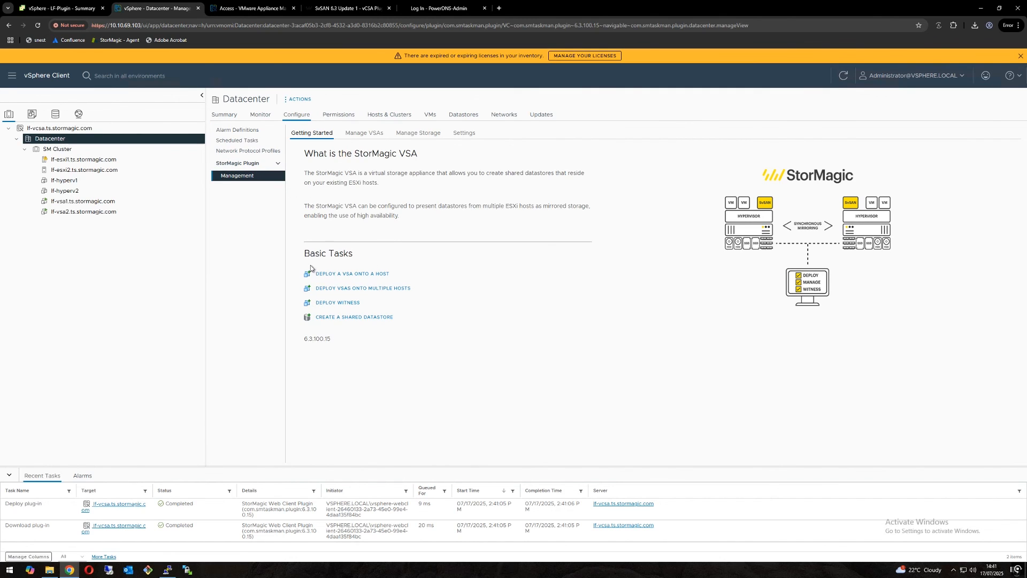
{"action": "left_click", "coordinate": [364, 133]}
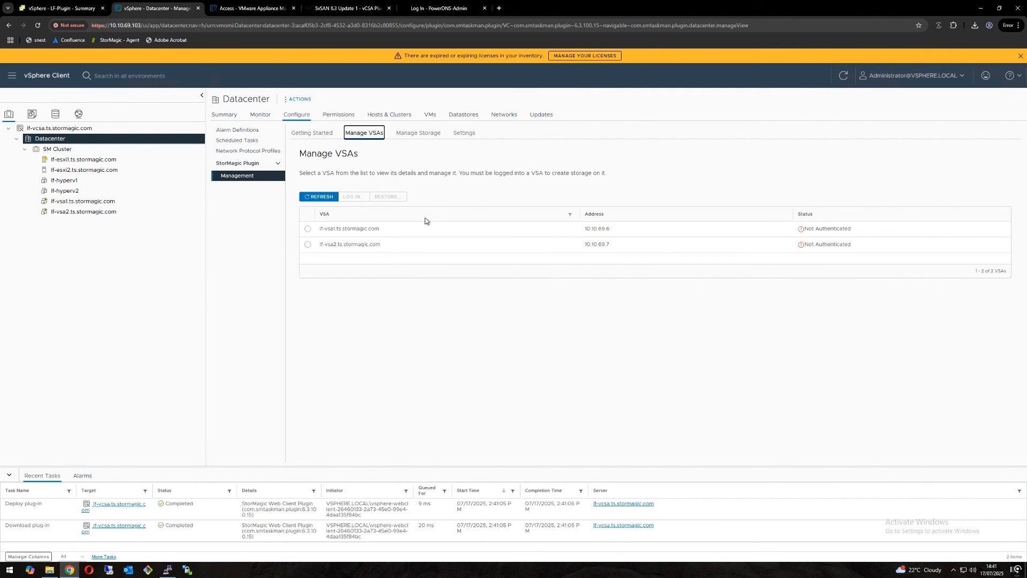
{"action": "left_click", "coordinate": [419, 140]}
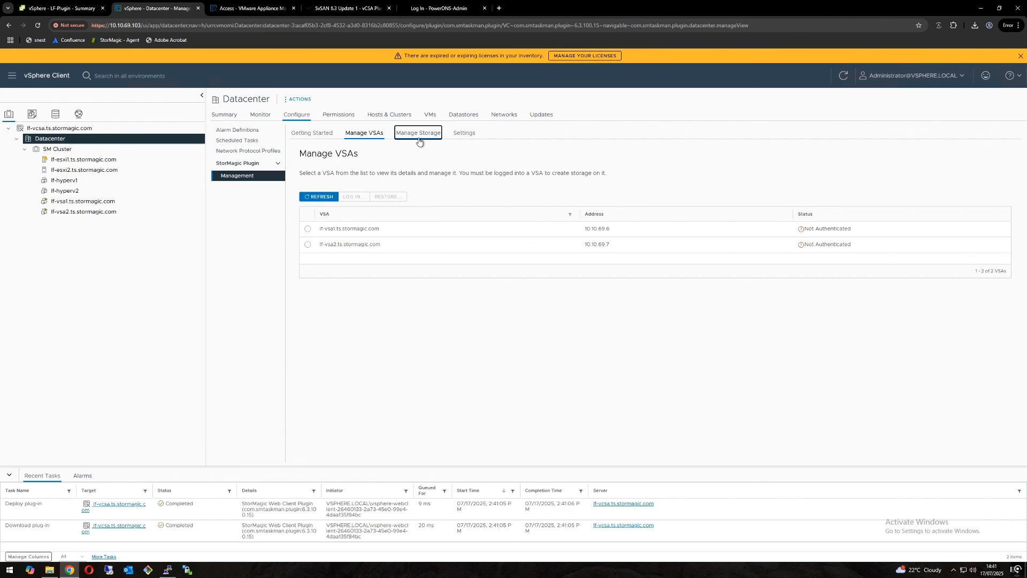
{"action": "left_click", "coordinate": [463, 134]}
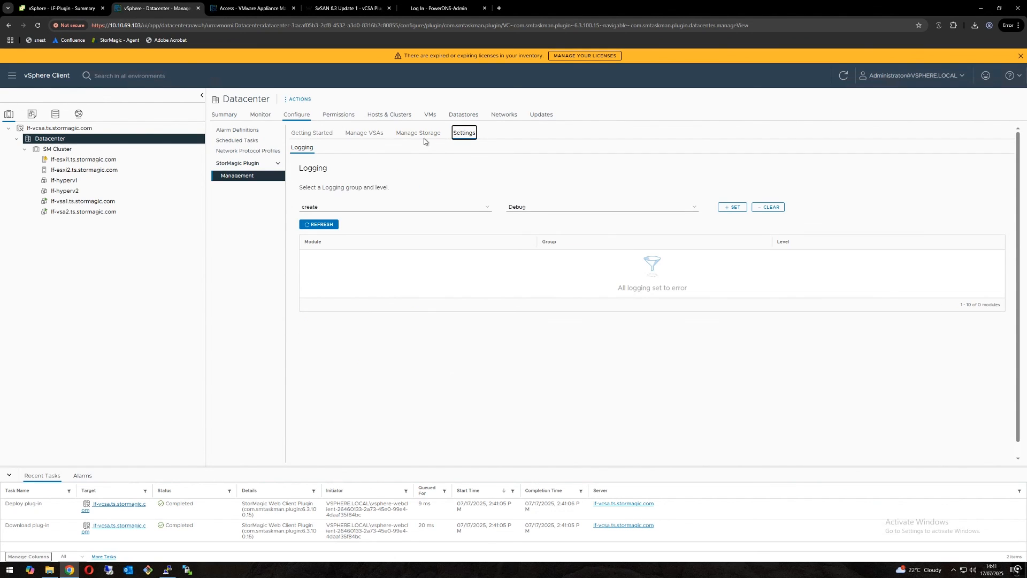
{"action": "left_click", "coordinate": [316, 137]}
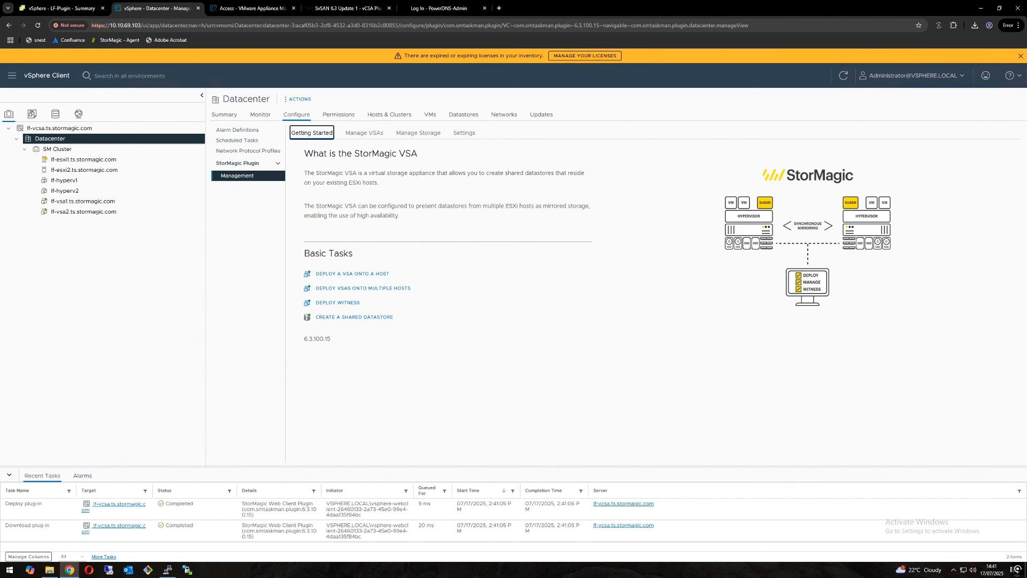